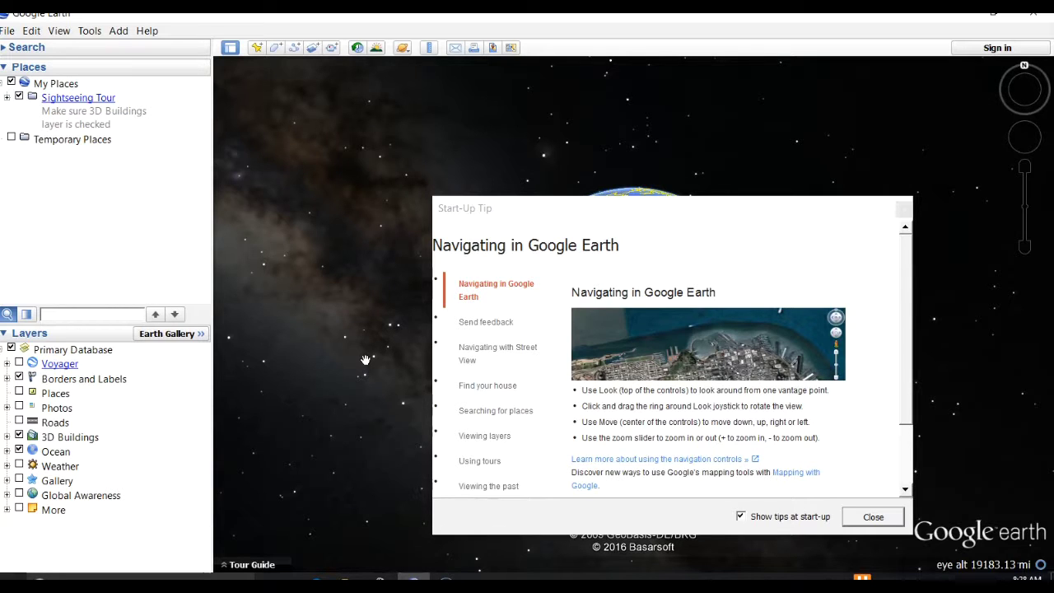
# Step: Close the start-up tip about navigating
pyautogui.click(871, 519)
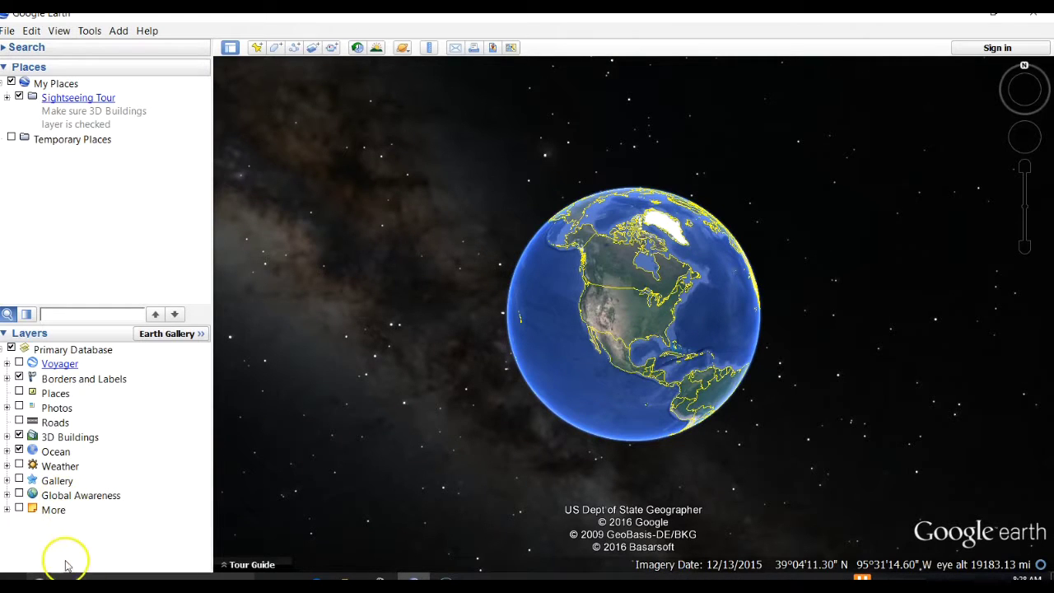
pyautogui.click(27, 549)
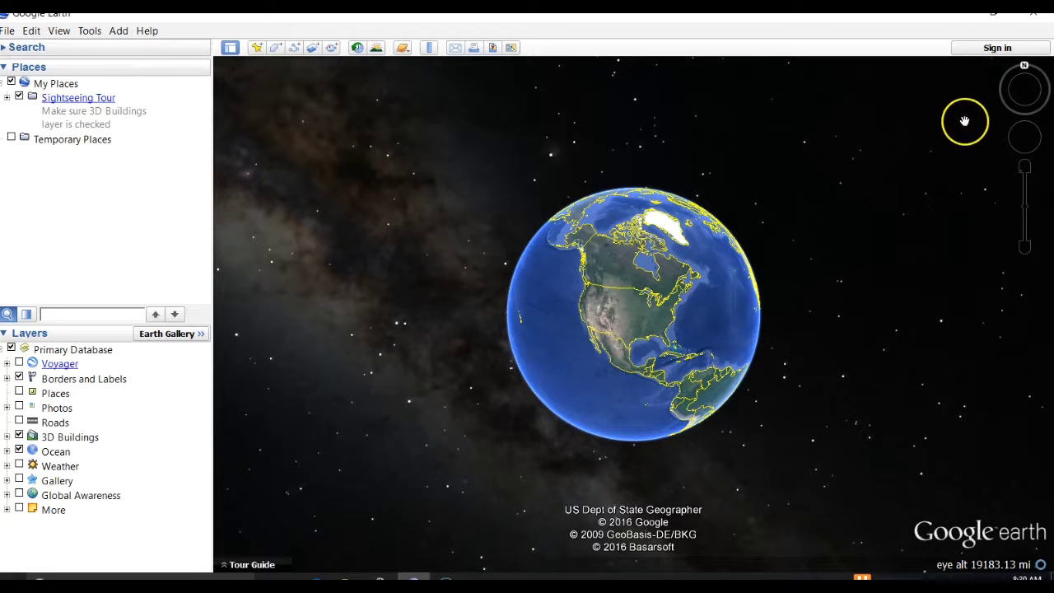
# Step: Look up, down, left and right around the globe from one vantage point using the Look joystick
pyautogui.moveTo(1001, 111)
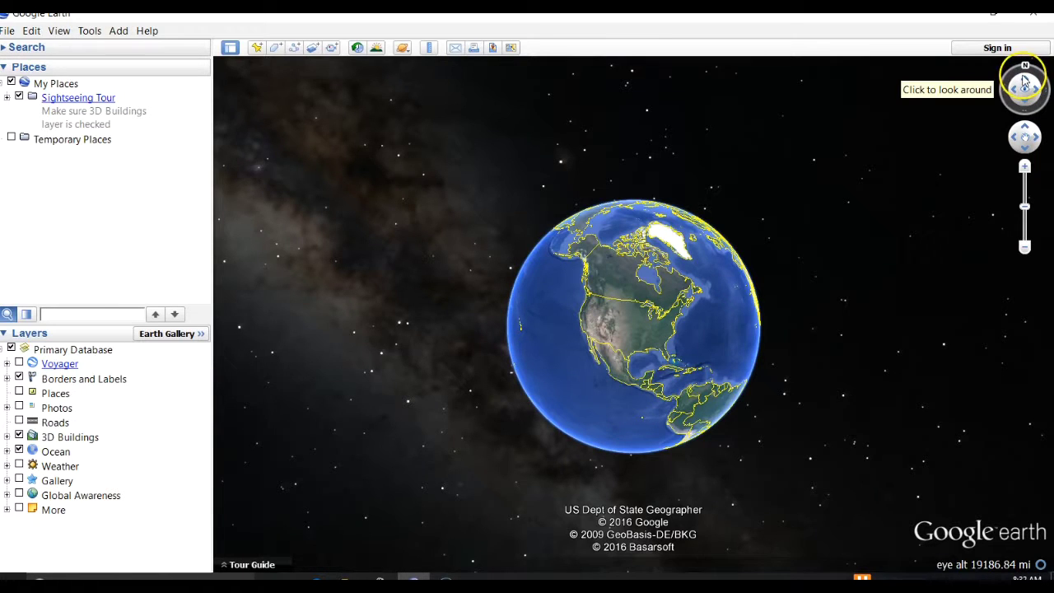
pyautogui.click(1024, 80)
pyautogui.click(1025, 102)
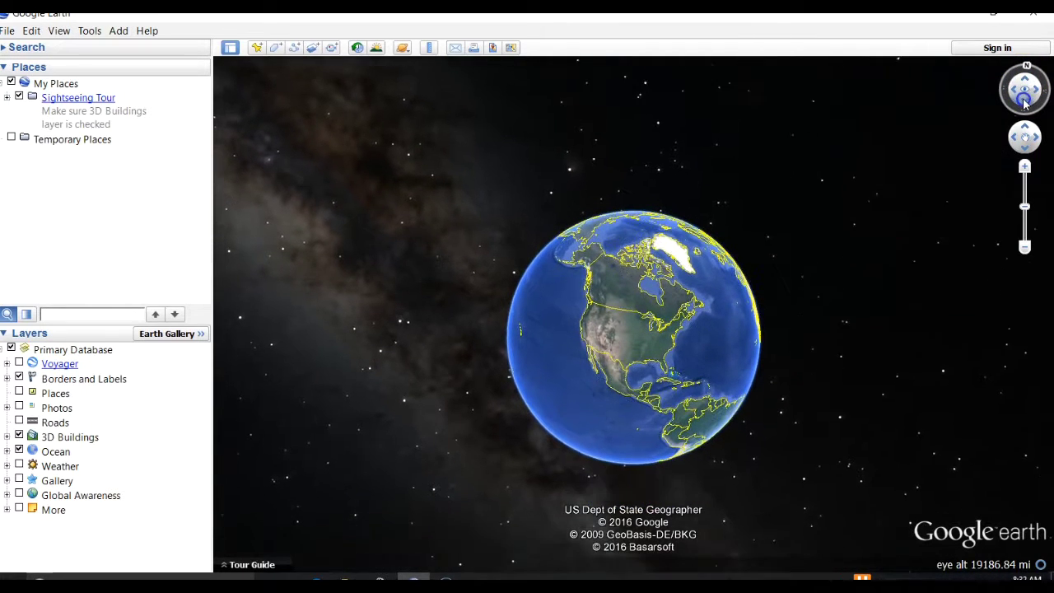
pyautogui.click(1015, 94)
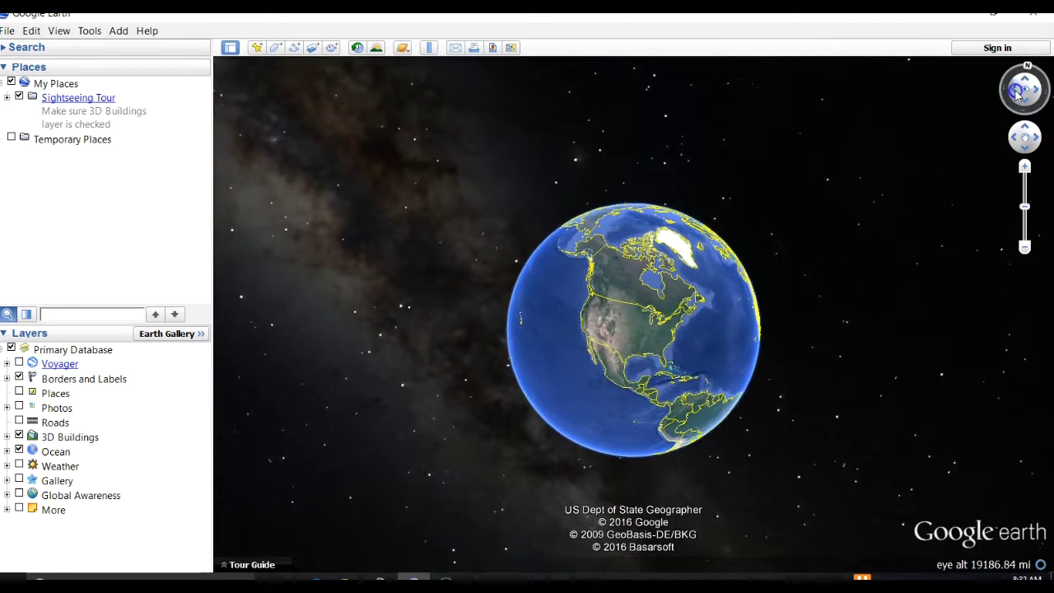
pyautogui.click(1036, 87)
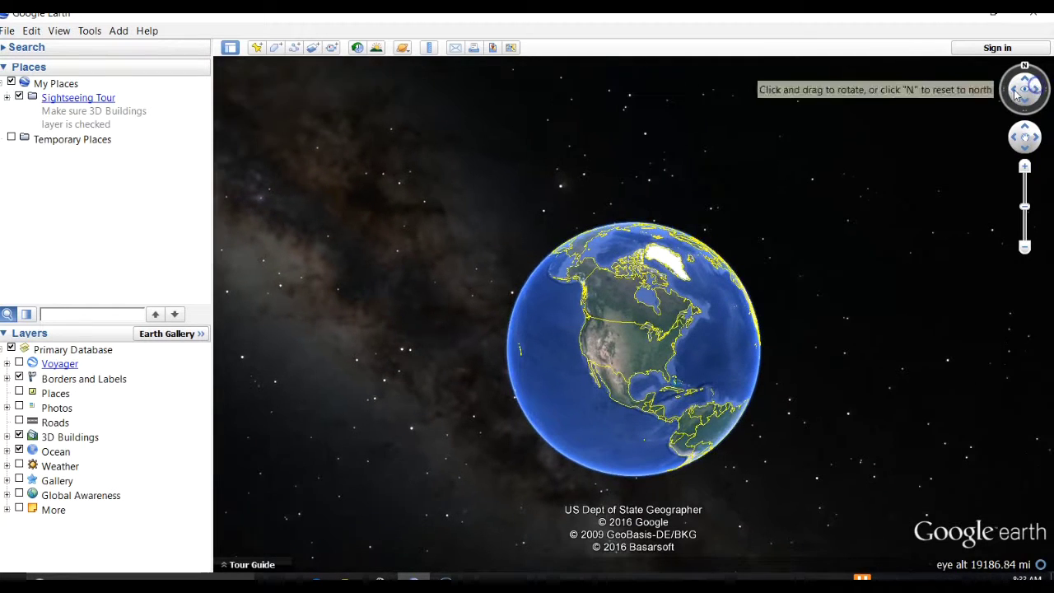
pyautogui.click(1013, 86)
pyautogui.click(1013, 86)
pyautogui.moveTo(1016, 91); pyautogui.dragTo(1028, 85)
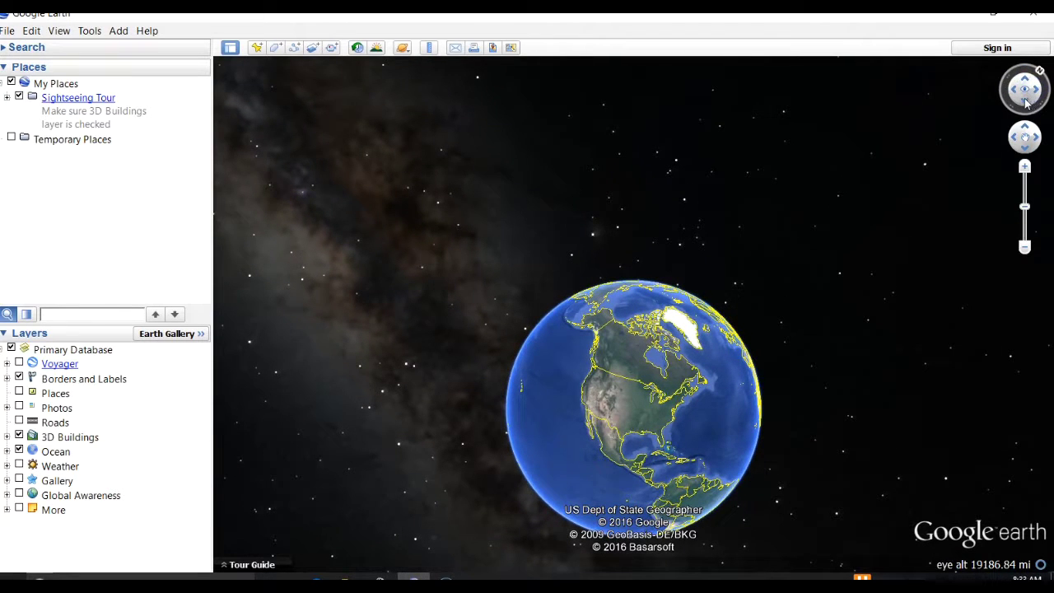
pyautogui.click(1025, 99)
pyautogui.moveTo(1026, 99); pyautogui.dragTo(1025, 99)
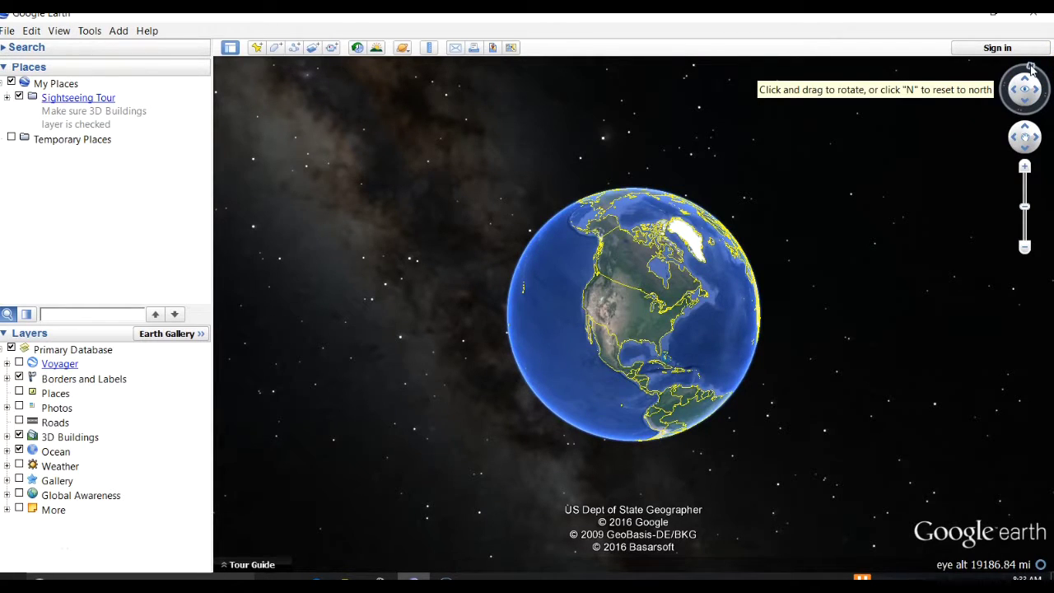
# Step: Reset the view to north, rotate the globe around the compass ring and return north to the top
pyautogui.click(1030, 70)
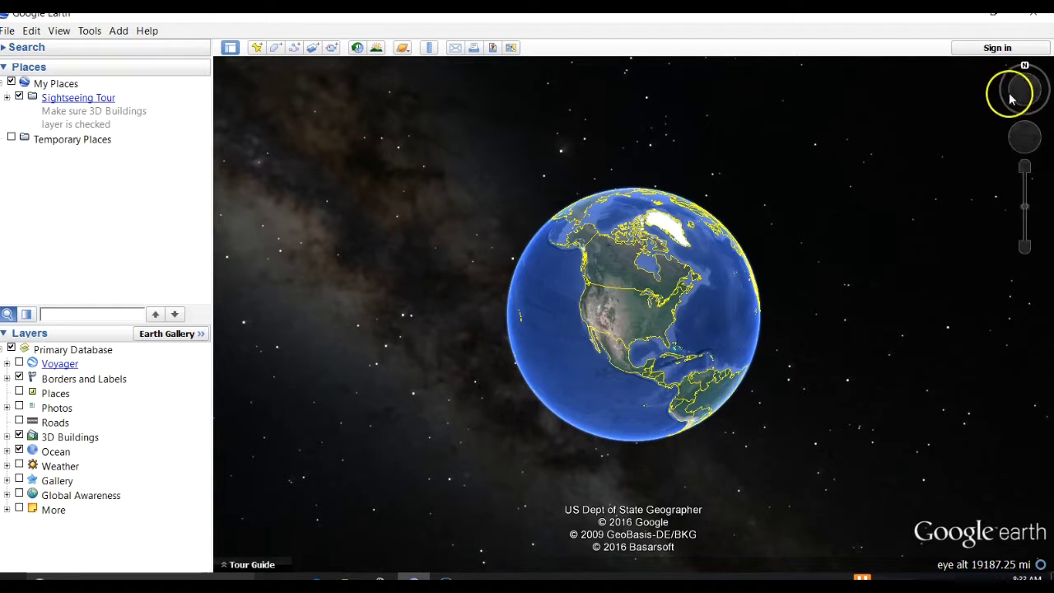
pyautogui.click(1027, 67)
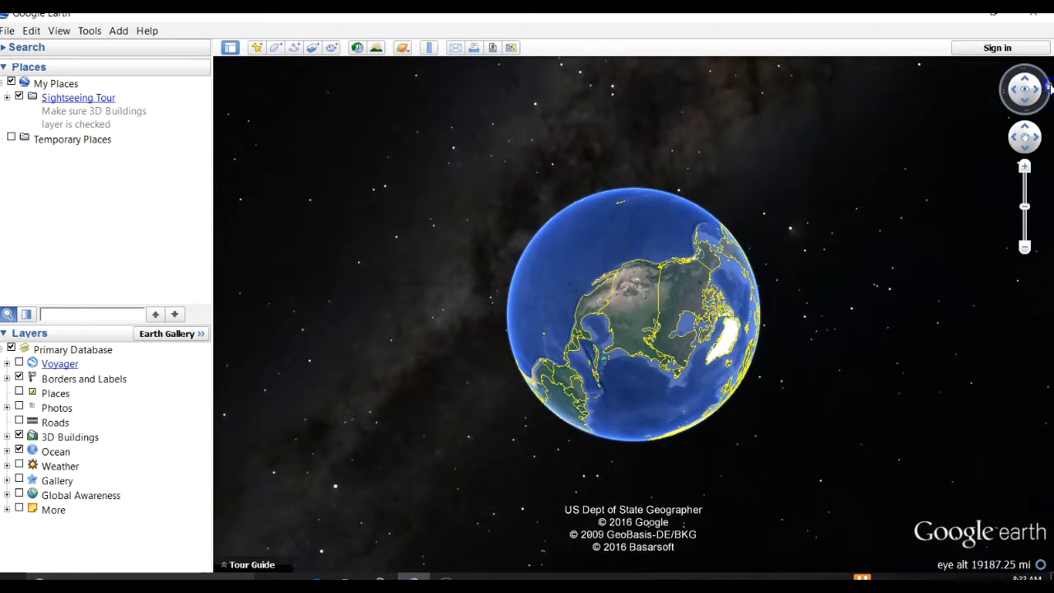
pyautogui.click(1037, 77)
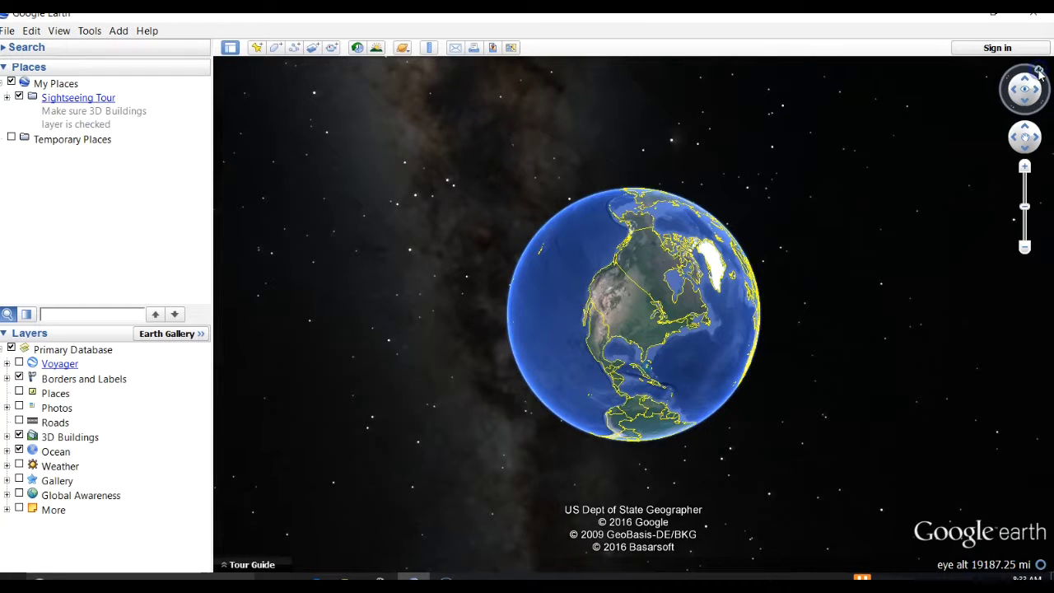
pyautogui.moveTo(1040, 74); pyautogui.dragTo(1022, 64)
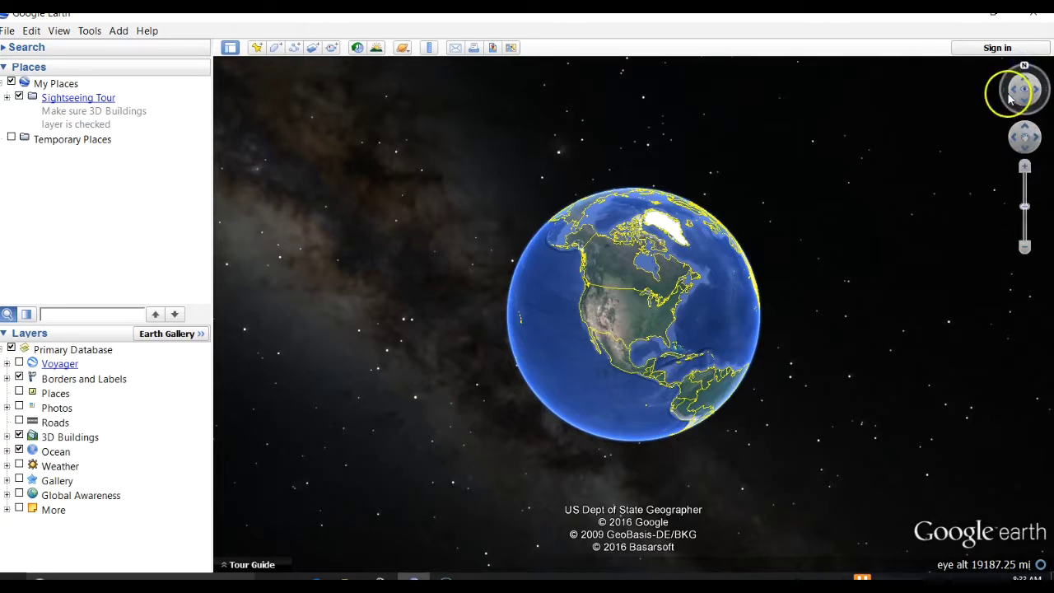
# Step: Spin the globe west and east with the Move control and by hand, bringing North America back to the centre
pyautogui.click(1013, 143)
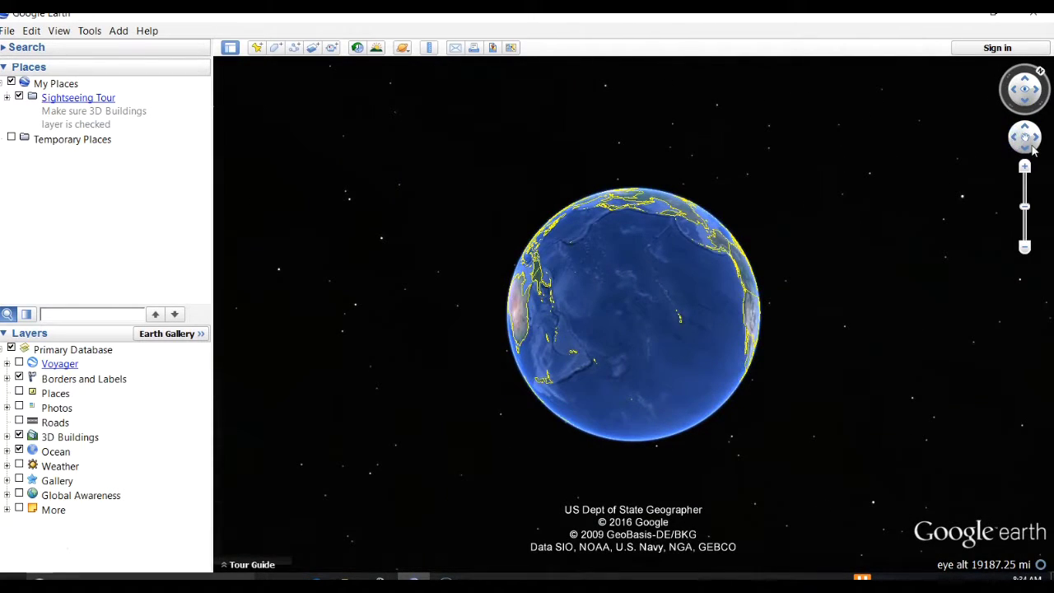
pyautogui.click(1037, 140)
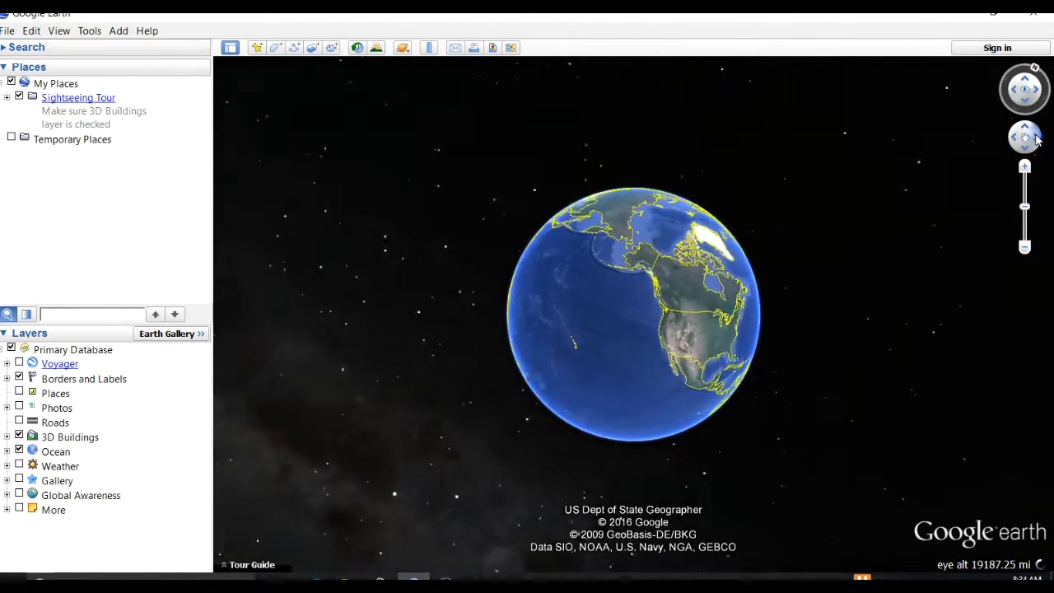
pyautogui.moveTo(662, 207); pyautogui.dragTo(671, 222)
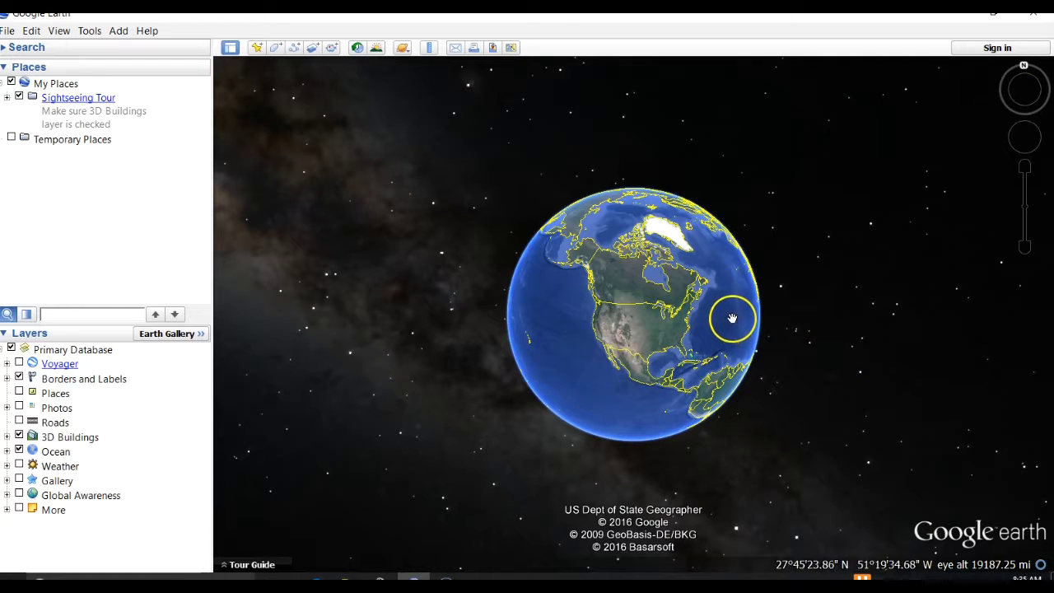
pyautogui.moveTo(732, 317); pyautogui.dragTo(651, 345)
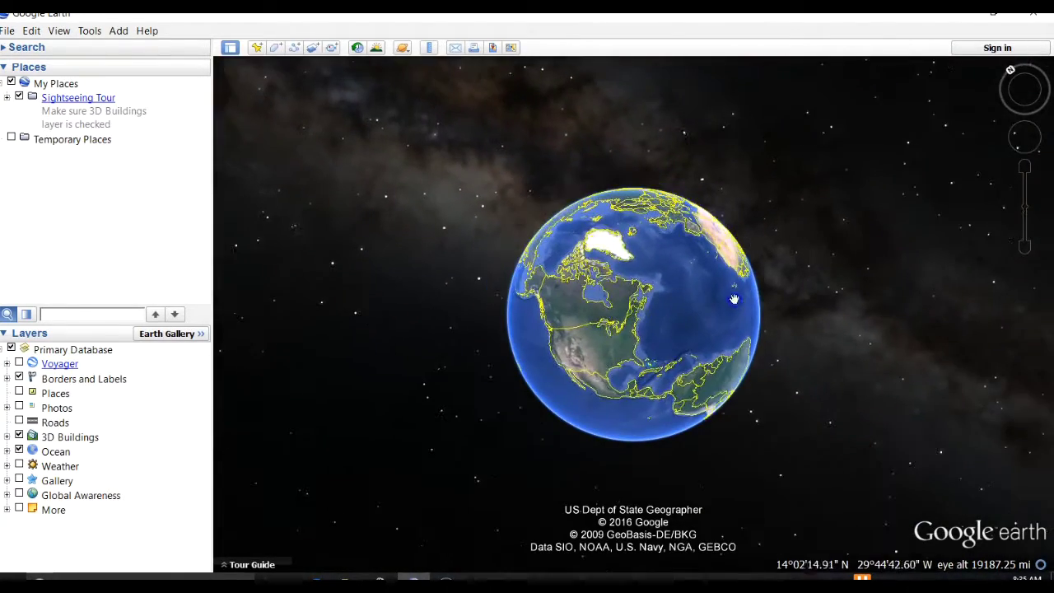
pyautogui.click(1016, 178)
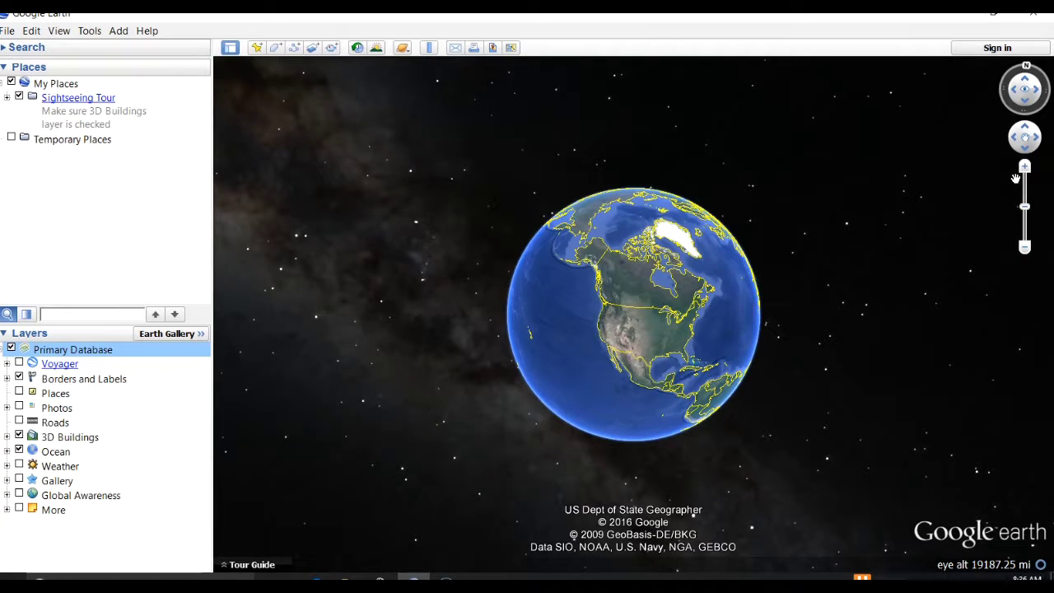
pyautogui.click(1016, 177)
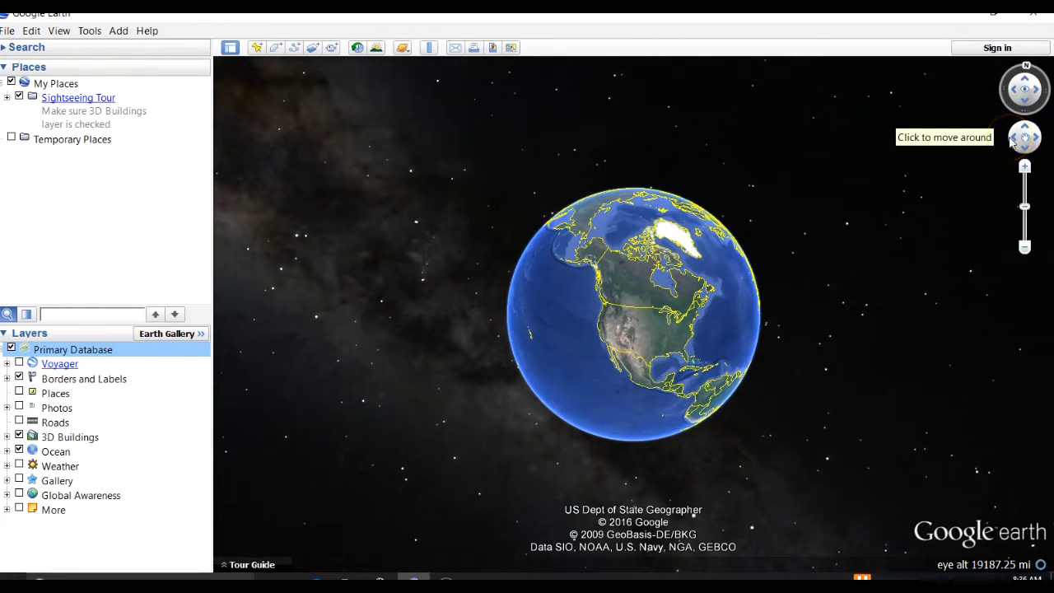
pyautogui.click(958, 170)
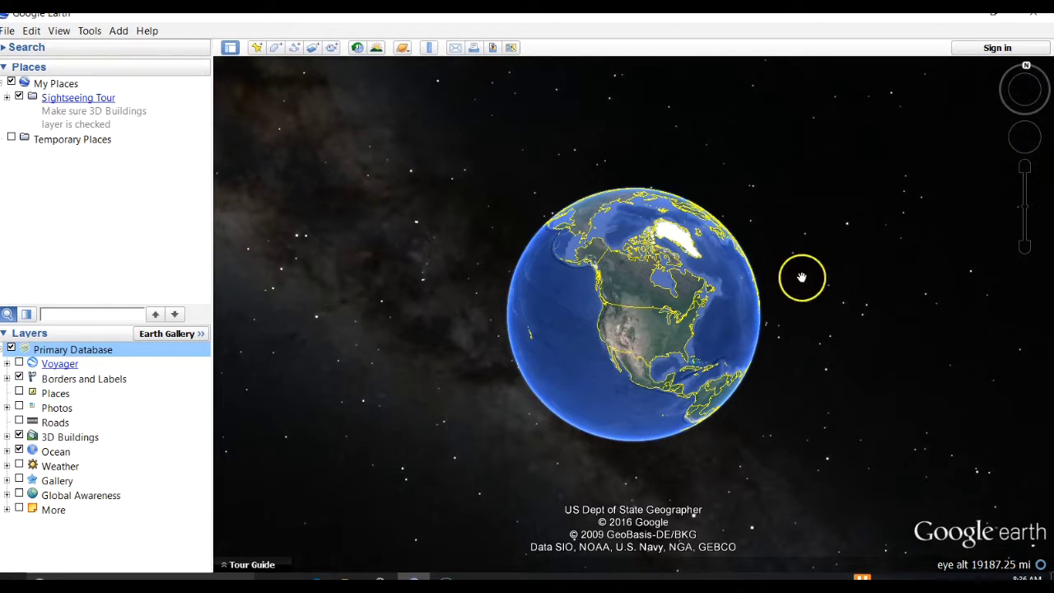
pyautogui.moveTo(740, 308); pyautogui.dragTo(721, 301)
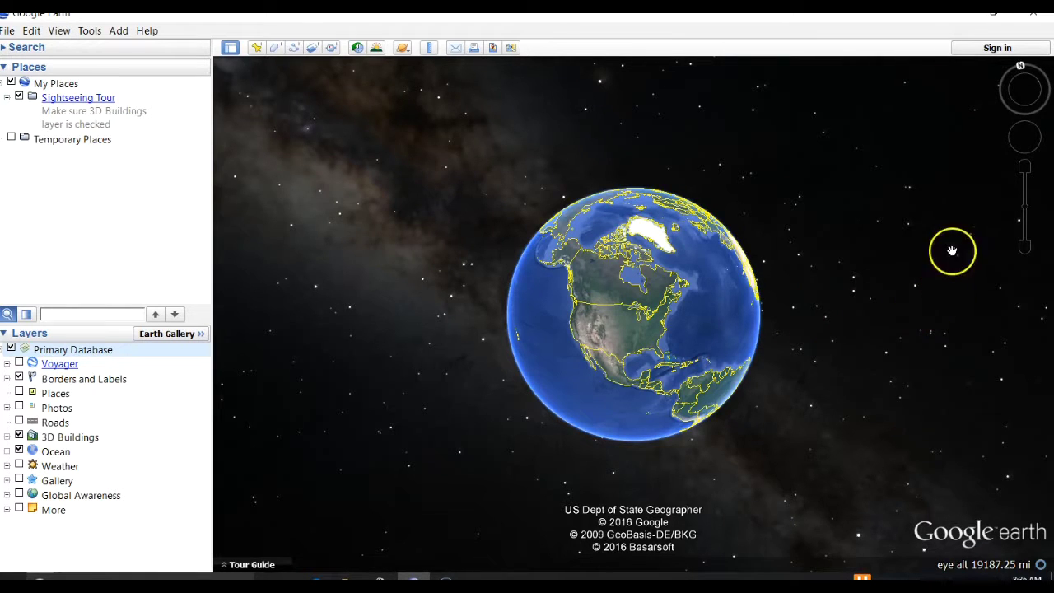
# Step: Zoom the whole globe out and back in with the zoom slider, keeping North America in front
pyautogui.scroll(-2, 950, 252)
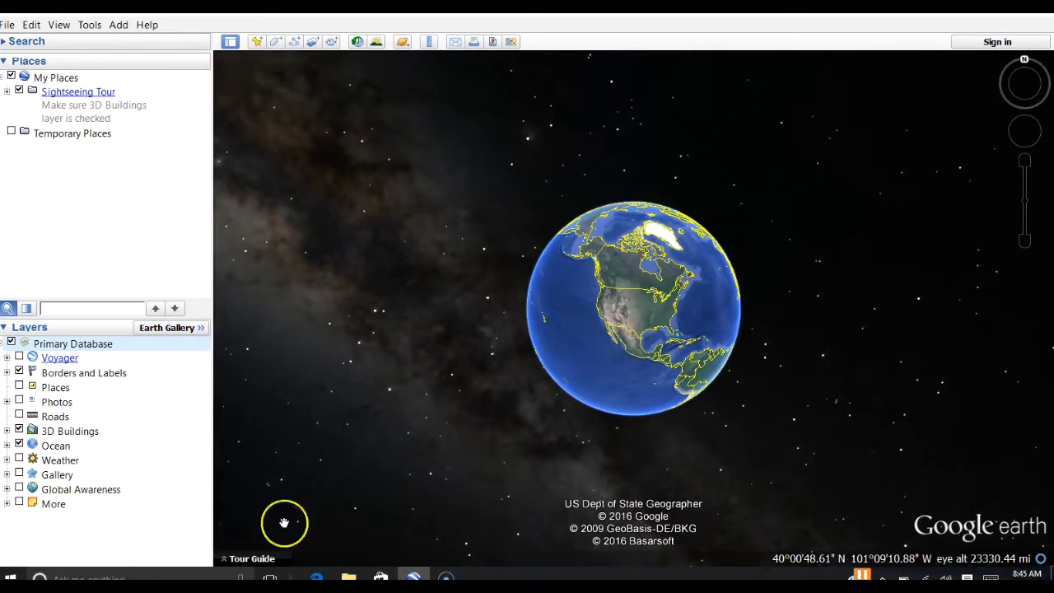
pyautogui.moveTo(1013, 214)
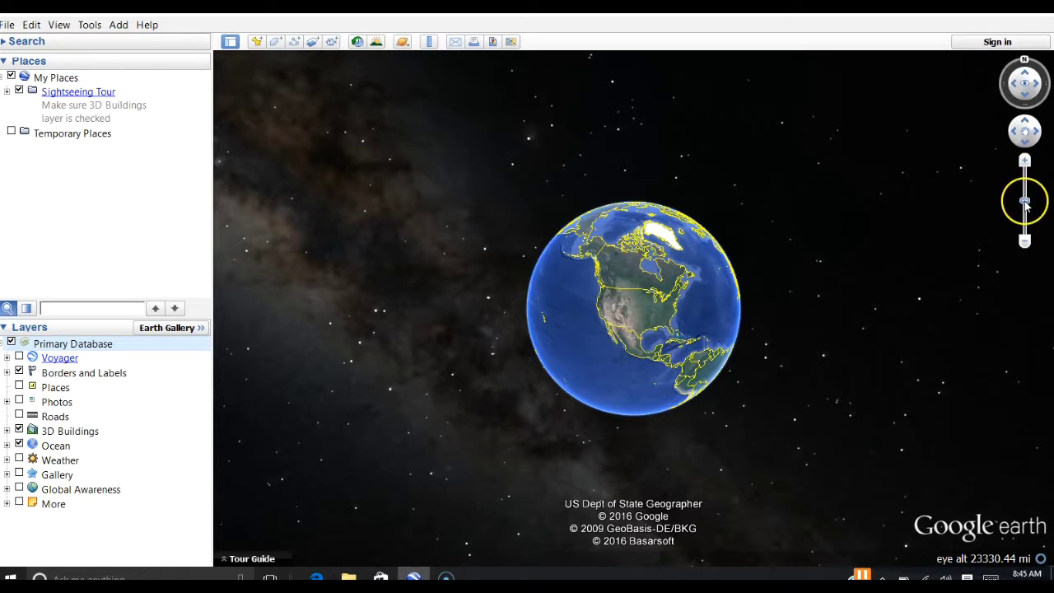
pyautogui.moveTo(1026, 200)
pyautogui.mouseDown()
pyautogui.moveTo(1024, 182)
pyautogui.moveTo(1025, 219)
pyautogui.mouseUp()
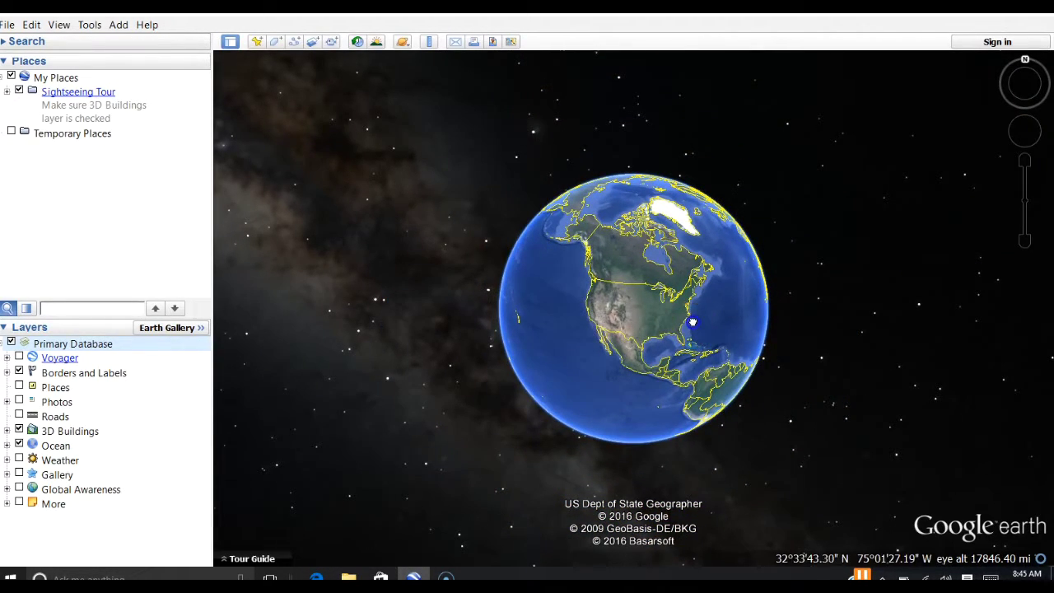
pyautogui.moveTo(693, 322); pyautogui.dragTo(683, 320)
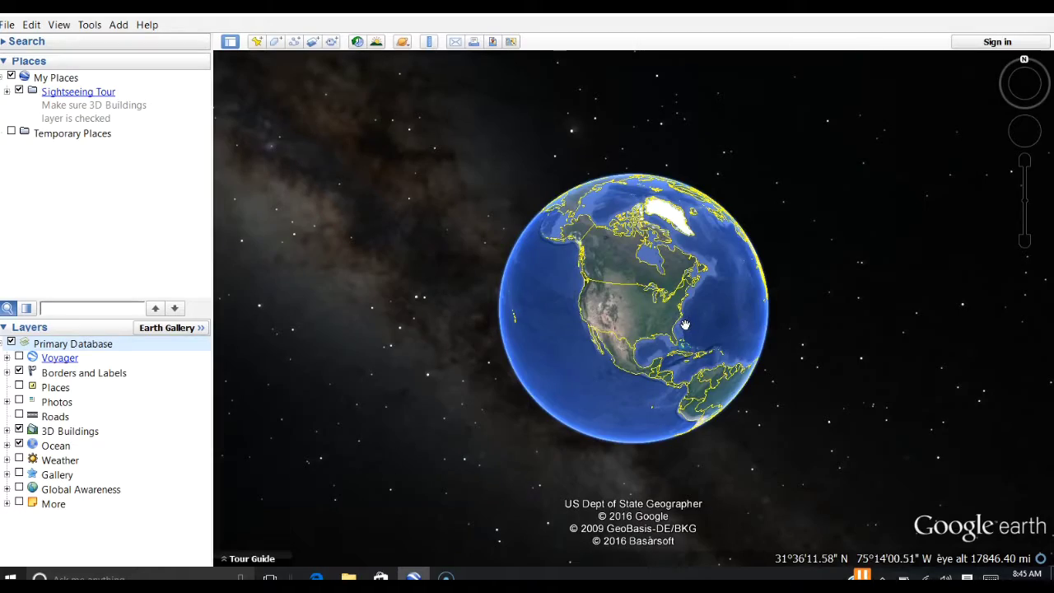
# Step: Zoom in towards the southeastern coast of the United States and back out to the full globe
pyautogui.scroll(1, 685, 324)
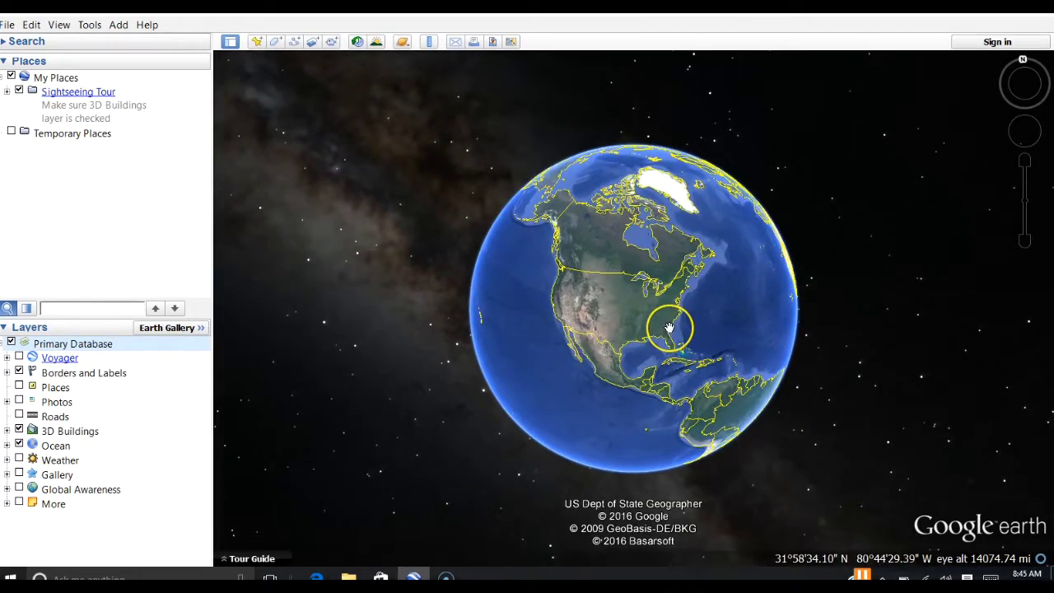
pyautogui.scroll(2, 669, 328)
pyautogui.scroll(2, 669, 328)
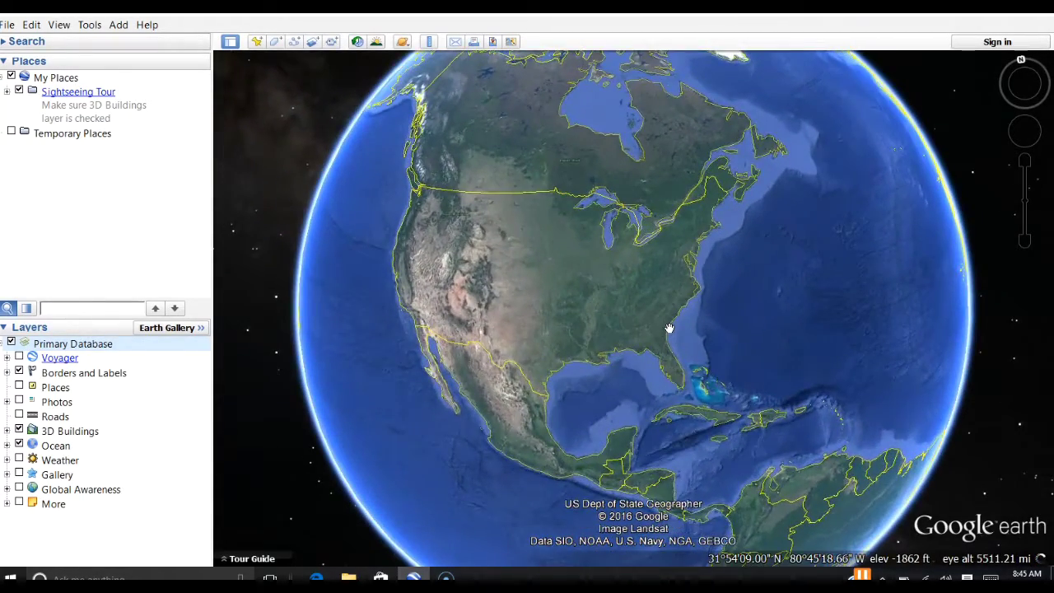
pyautogui.scroll(-1, 668, 327)
pyautogui.moveTo(614, 329); pyautogui.dragTo(647, 339)
pyautogui.scroll(-2, 649, 333)
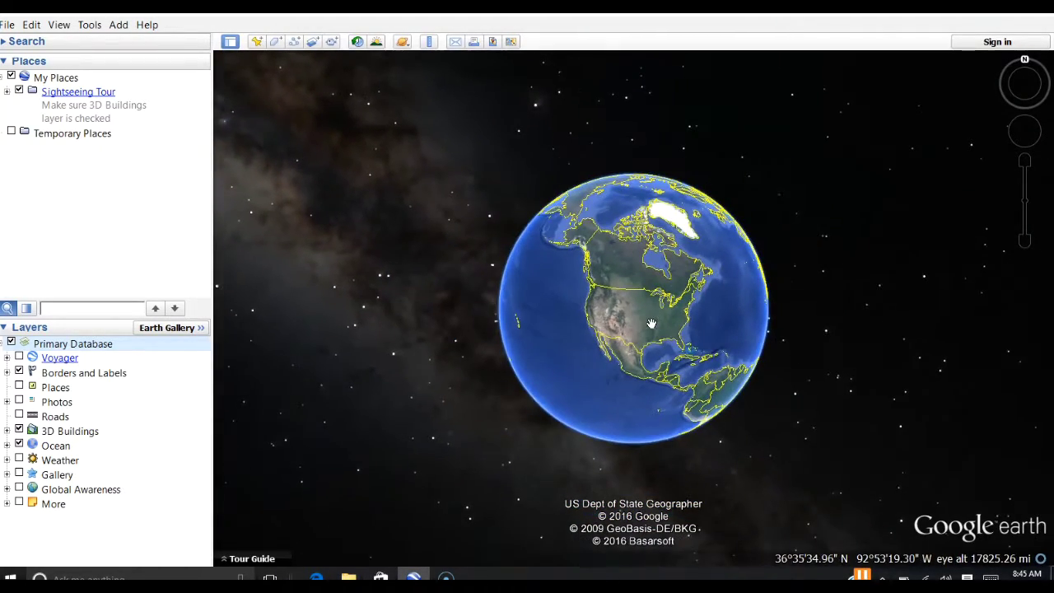
# Step: Zoom in on the United States until the state names appear, centring the view on the eastern states
pyautogui.scroll(3, 651, 323)
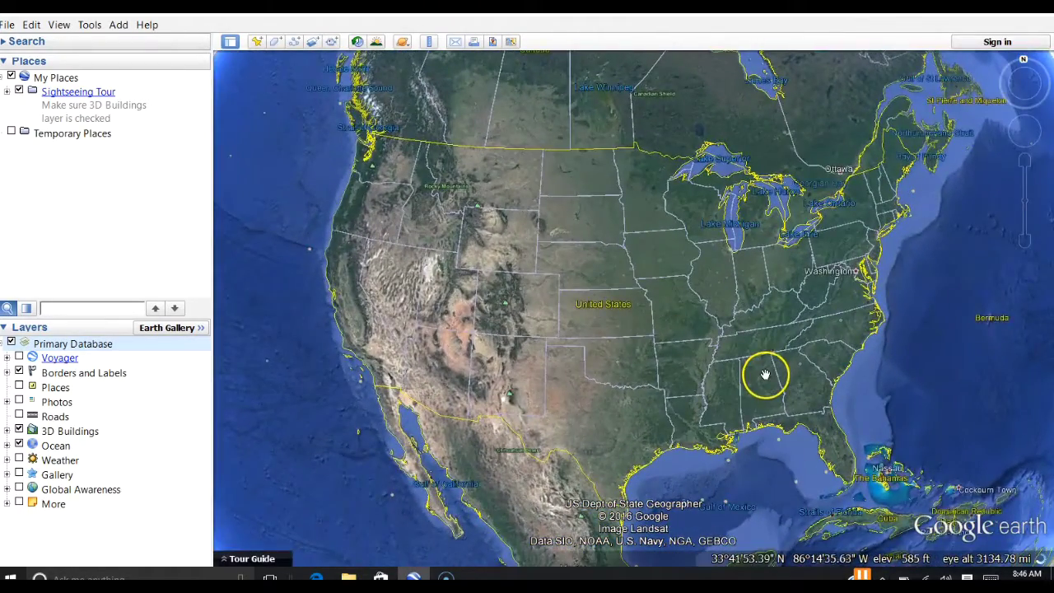
pyautogui.scroll(1, 766, 374)
pyautogui.moveTo(765, 372); pyautogui.dragTo(683, 387)
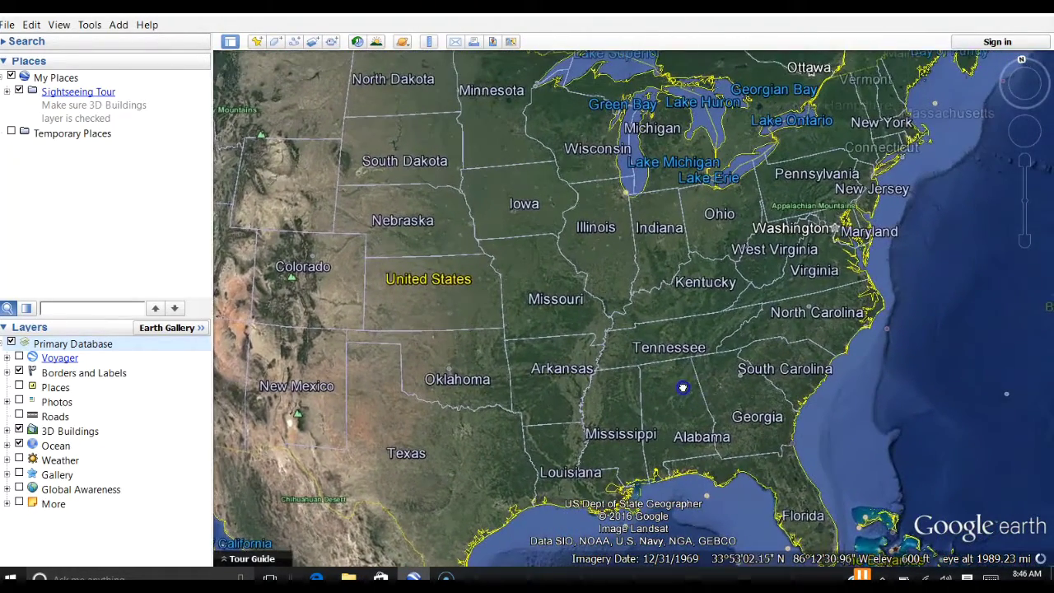
# Step: Zoom in on Washington until the District of Columbia and its surrounding cities fill the view
pyautogui.doubleClick(835, 233)
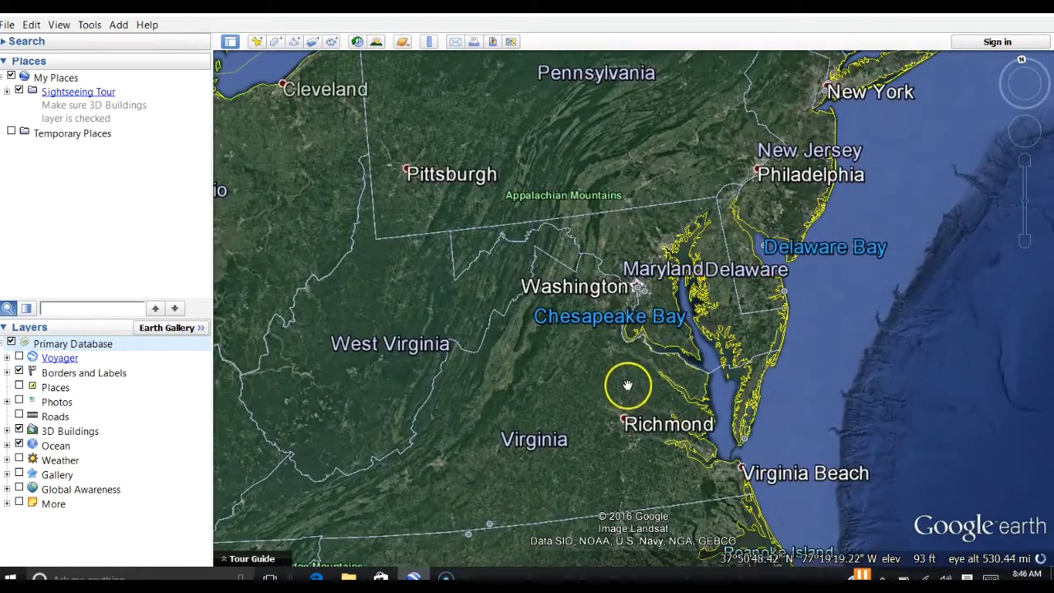
pyautogui.doubleClick(622, 352)
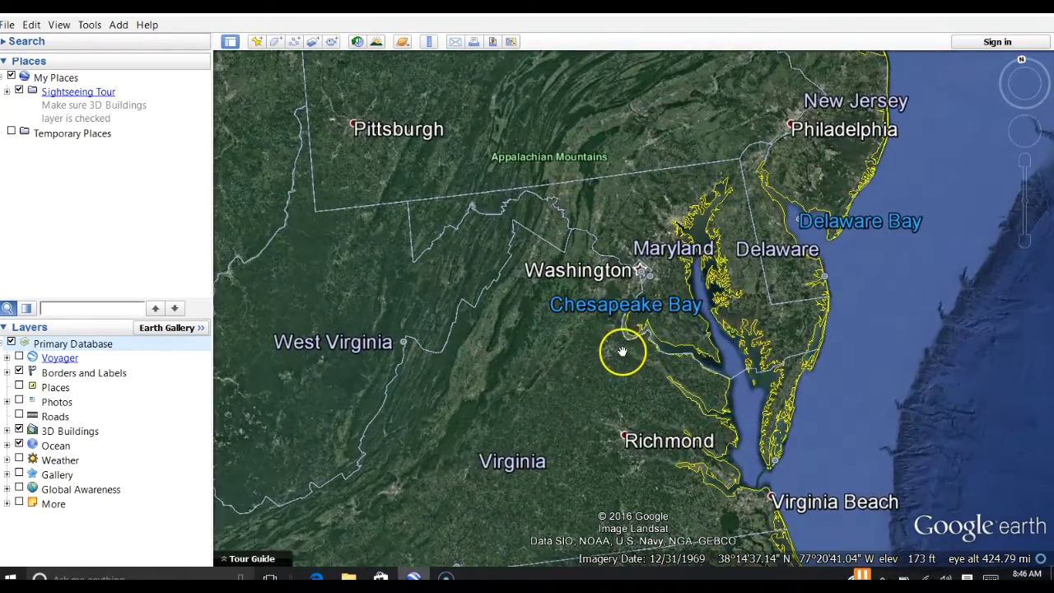
pyautogui.moveTo(635, 305); pyautogui.dragTo(630, 333)
pyautogui.doubleClick(630, 333)
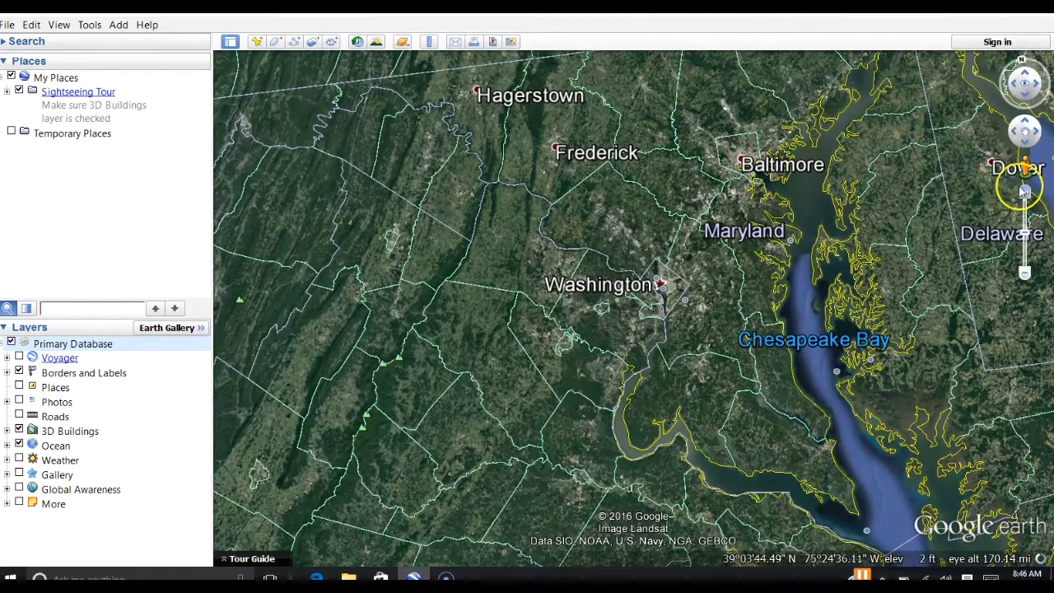
pyautogui.doubleClick(623, 334)
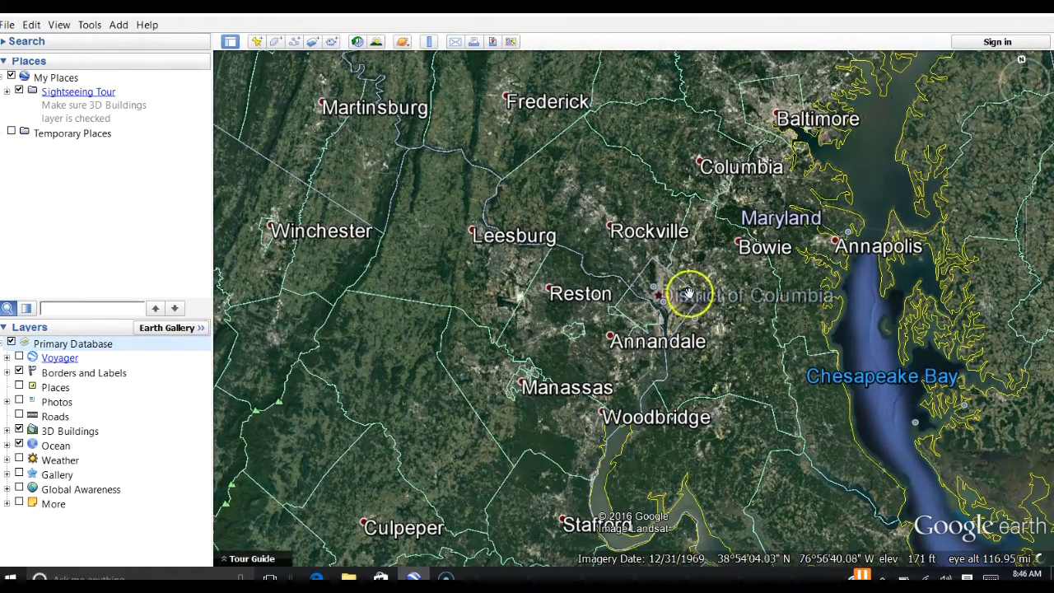
pyautogui.click(620, 317)
# Step: Search for "lincoln memorial" and fly to the result in Washington, DC
pyautogui.click(4, 43)
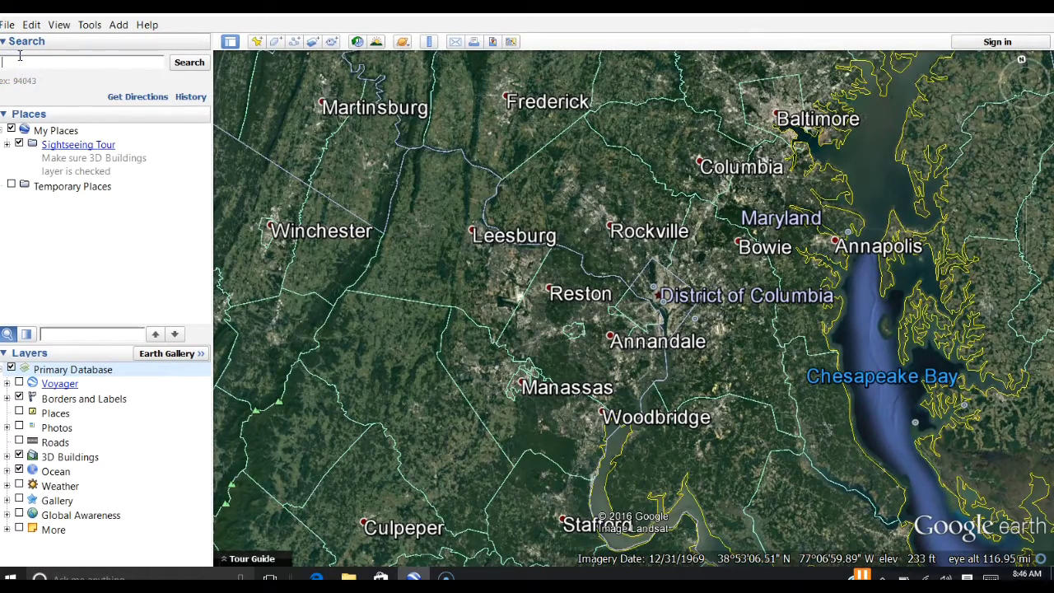
pyautogui.write('lin')
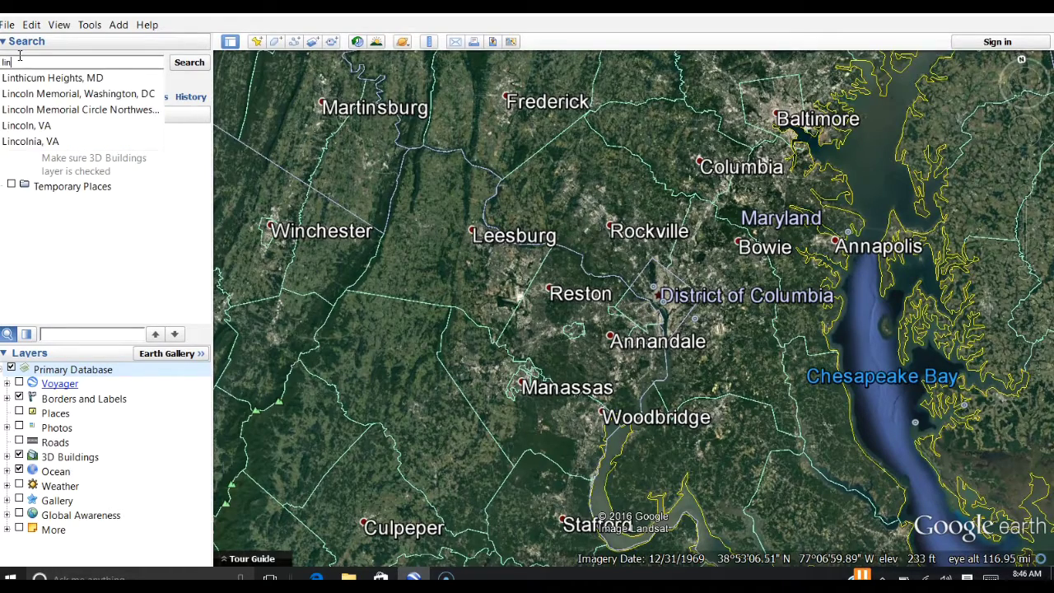
pyautogui.write('col')
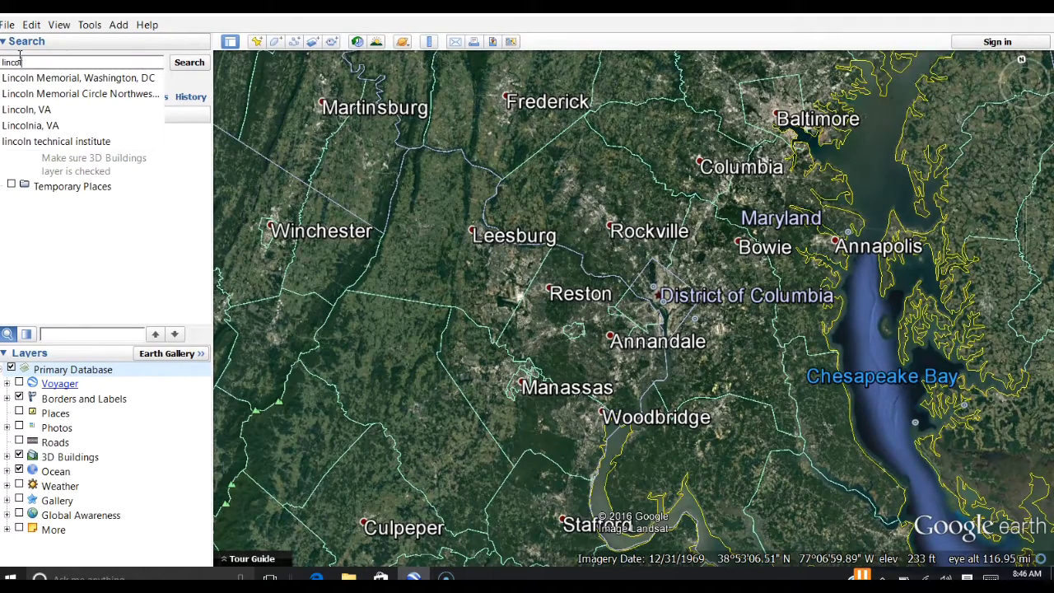
pyautogui.write('n')
pyautogui.write(' m')
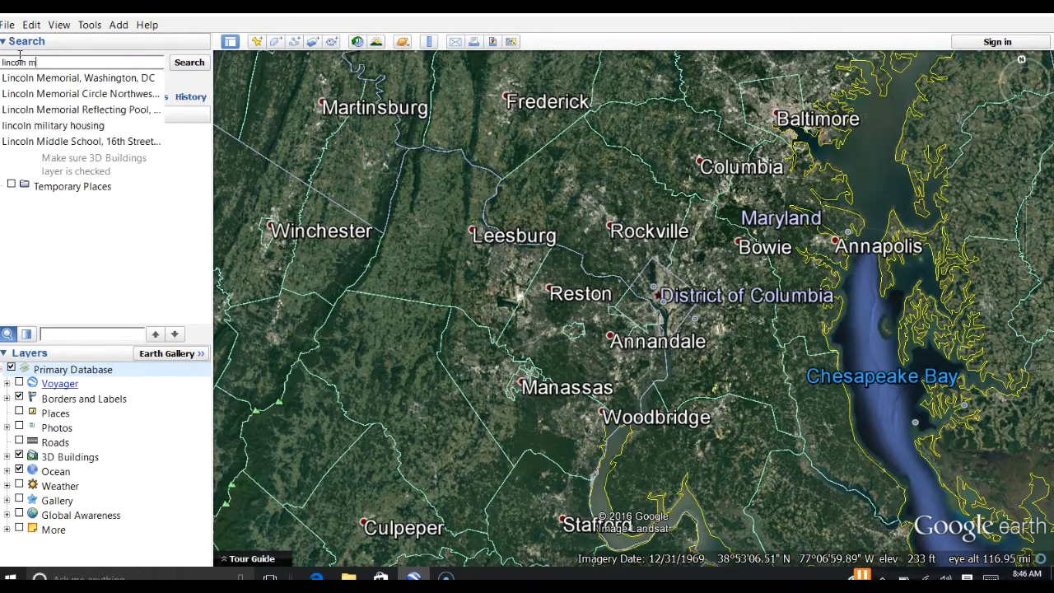
pyautogui.write('emorial')
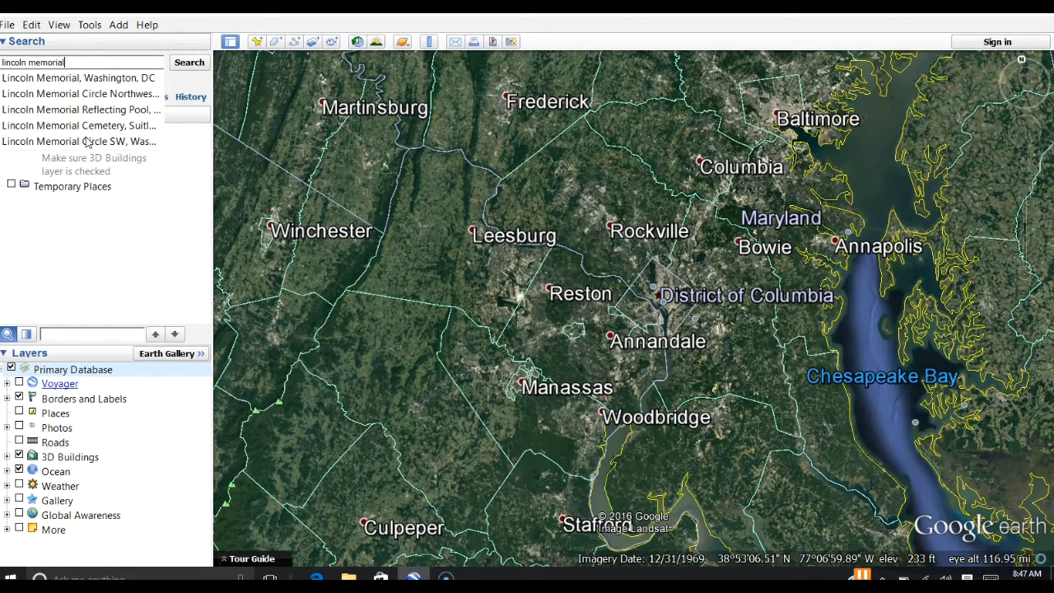
pyautogui.click(186, 63)
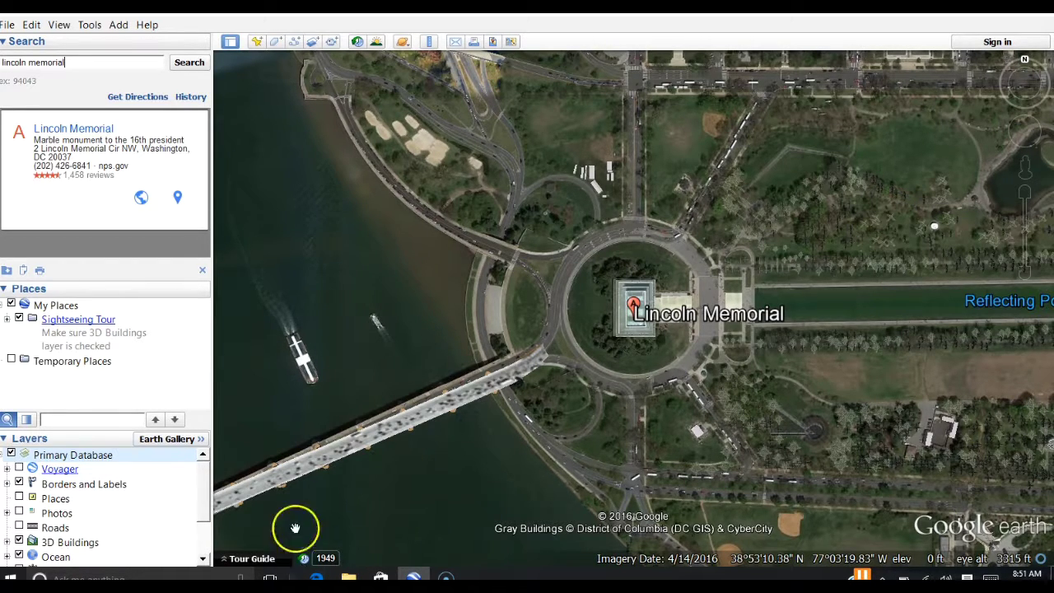
# Step: Open the Lincoln Memorial placemark's information balloon, read its description and facts, and close it
pyautogui.moveTo(296, 529); pyautogui.dragTo(303, 471)
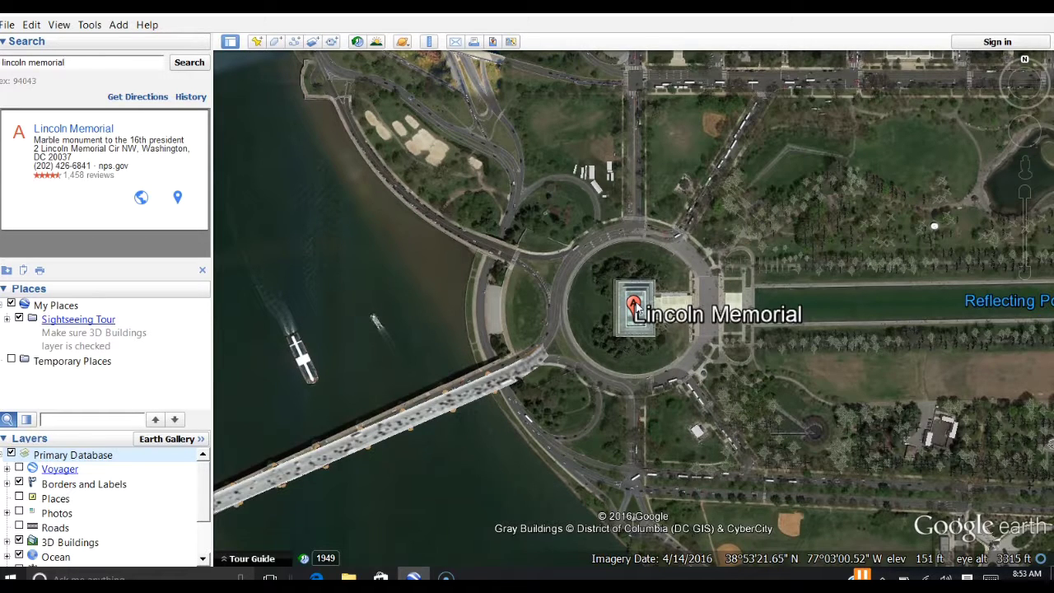
pyautogui.click(635, 315)
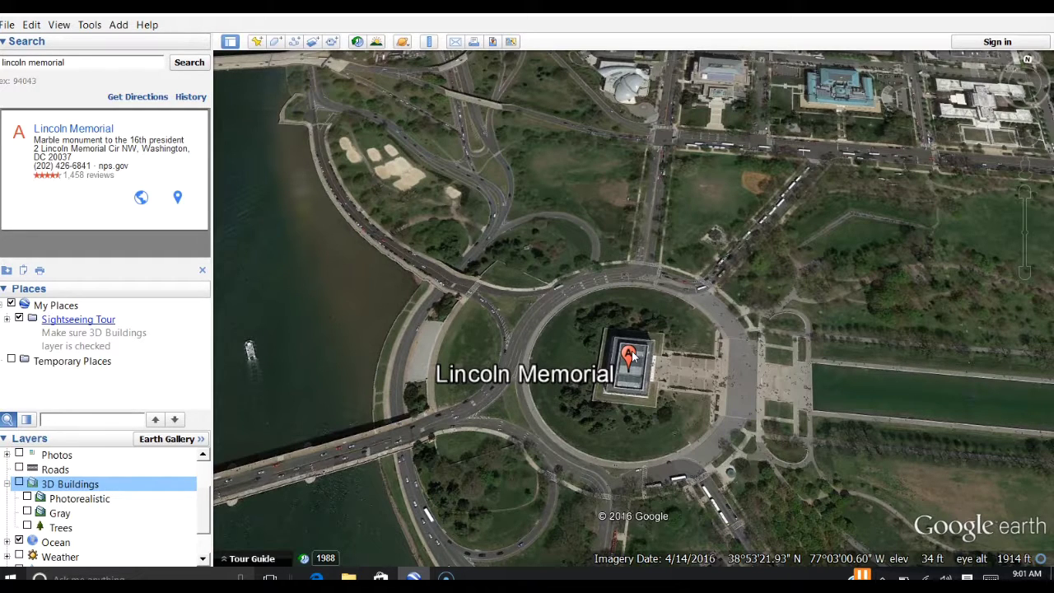
pyautogui.click(630, 354)
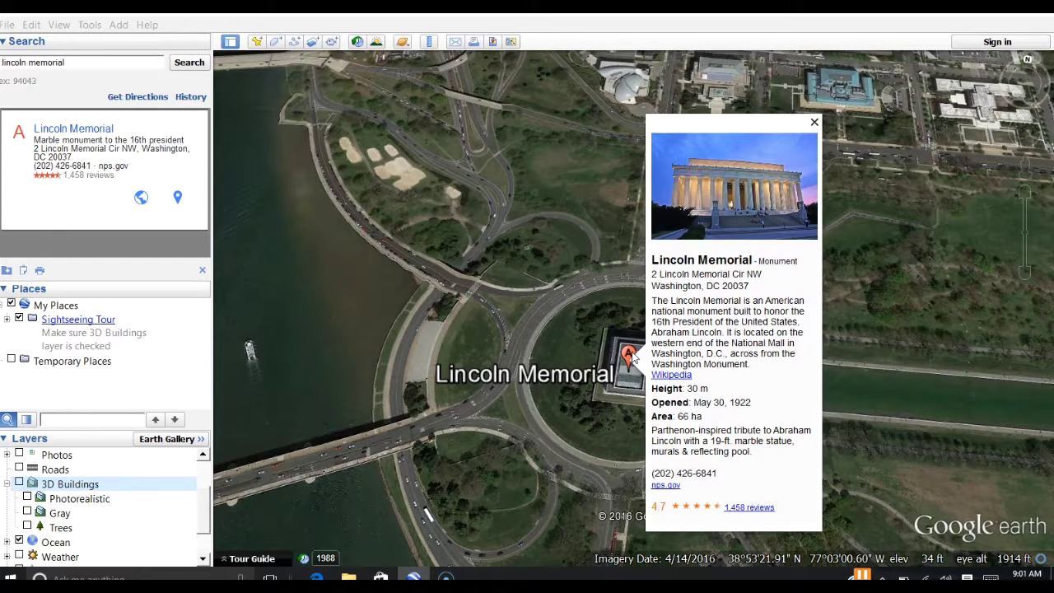
pyautogui.click(649, 340)
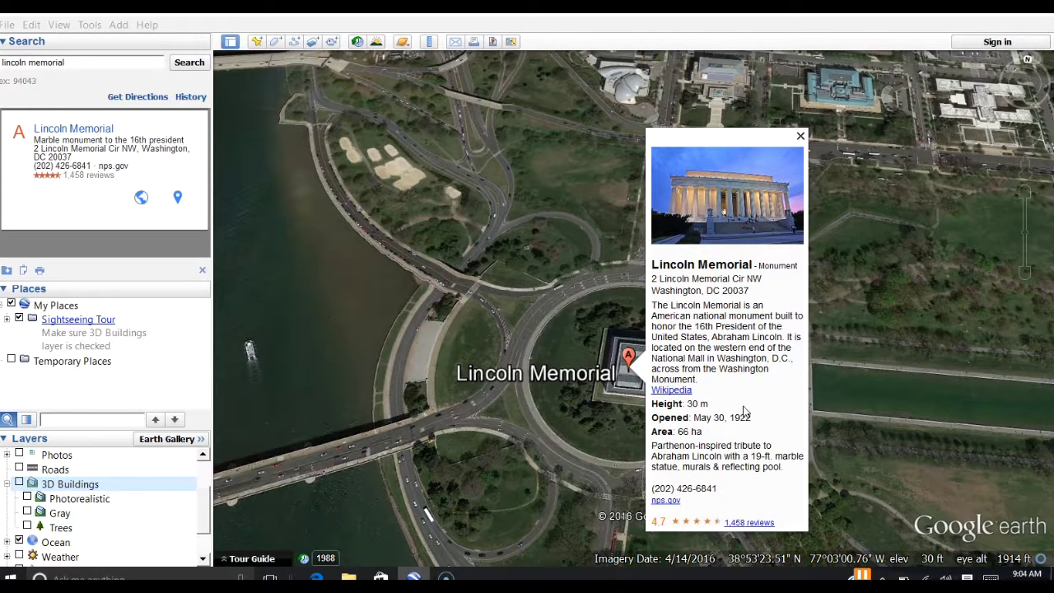
pyautogui.click(729, 411)
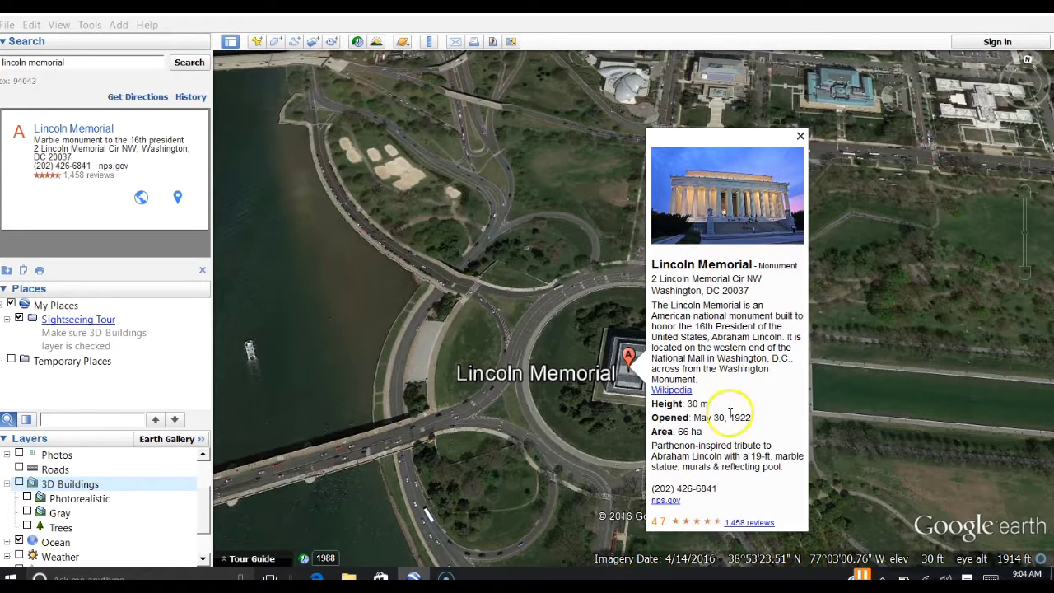
pyautogui.click(800, 135)
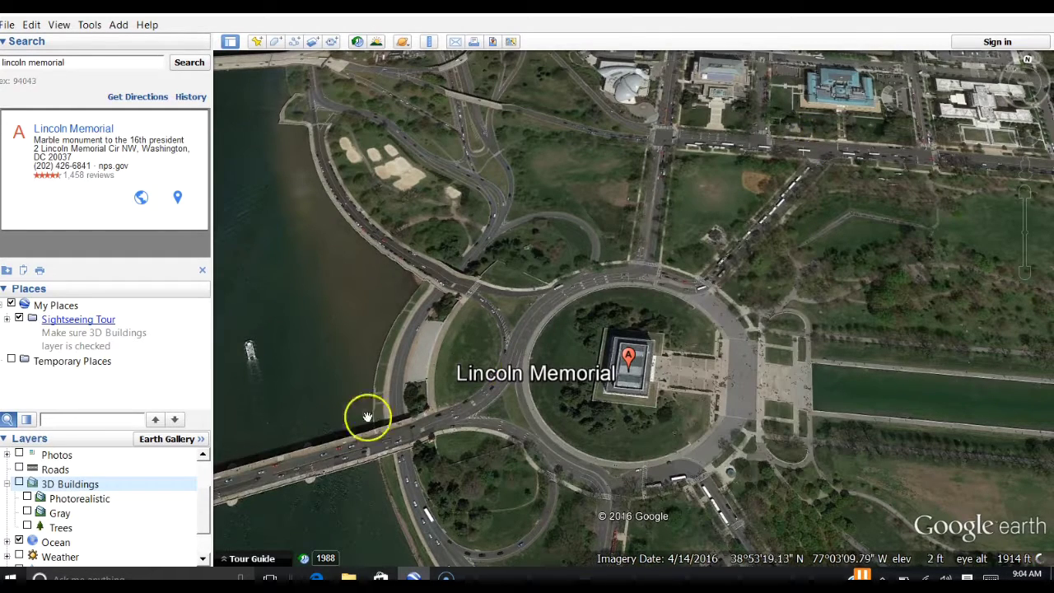
# Step: Collapse and reopen the list of layers, and turn on 3D Buildings with Photorealistic, Gray and Trees
pyautogui.click(4, 439)
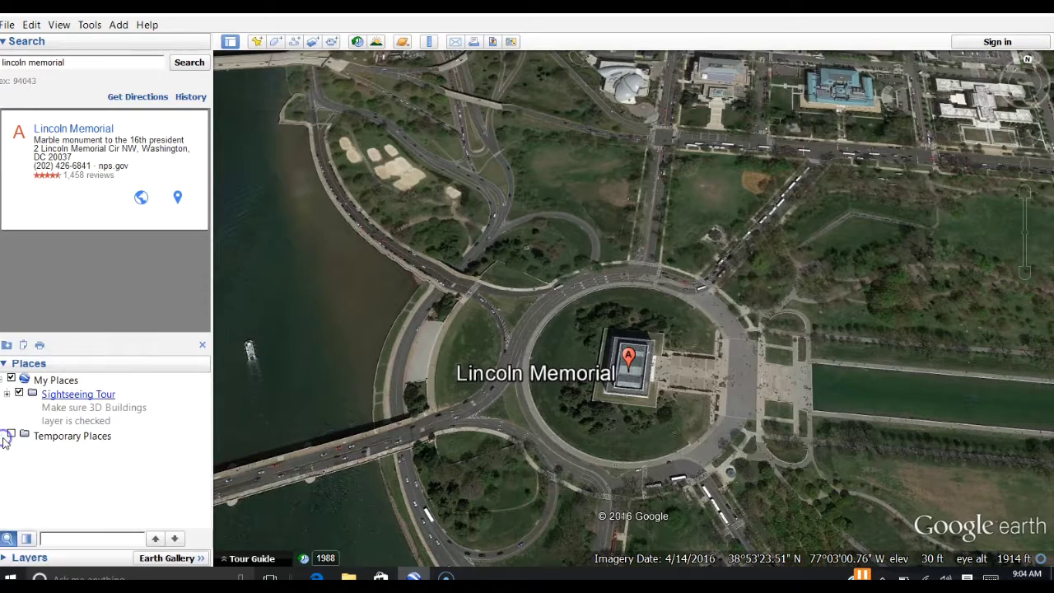
pyautogui.click(4, 560)
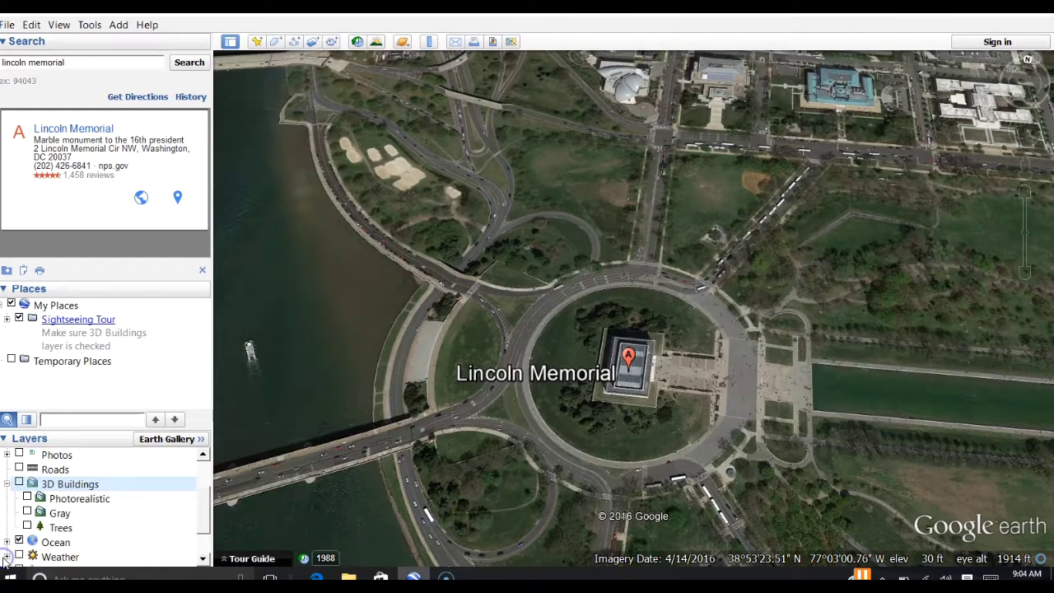
pyautogui.click(19, 483)
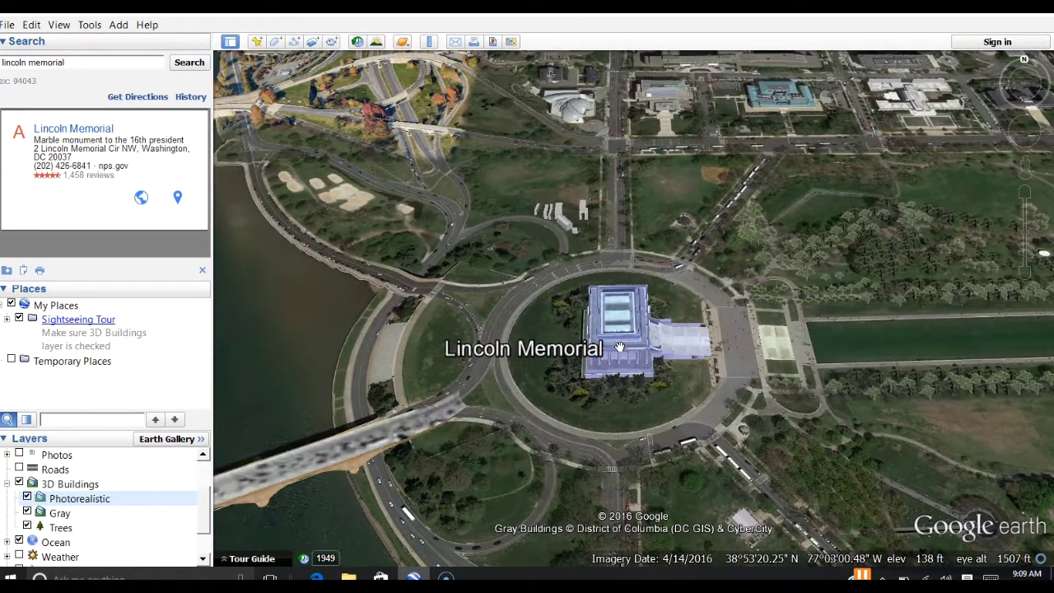
# Step: Check the 3D Lincoln Memorial model's place information and turn the view to face the building's front steps
pyautogui.click(619, 347)
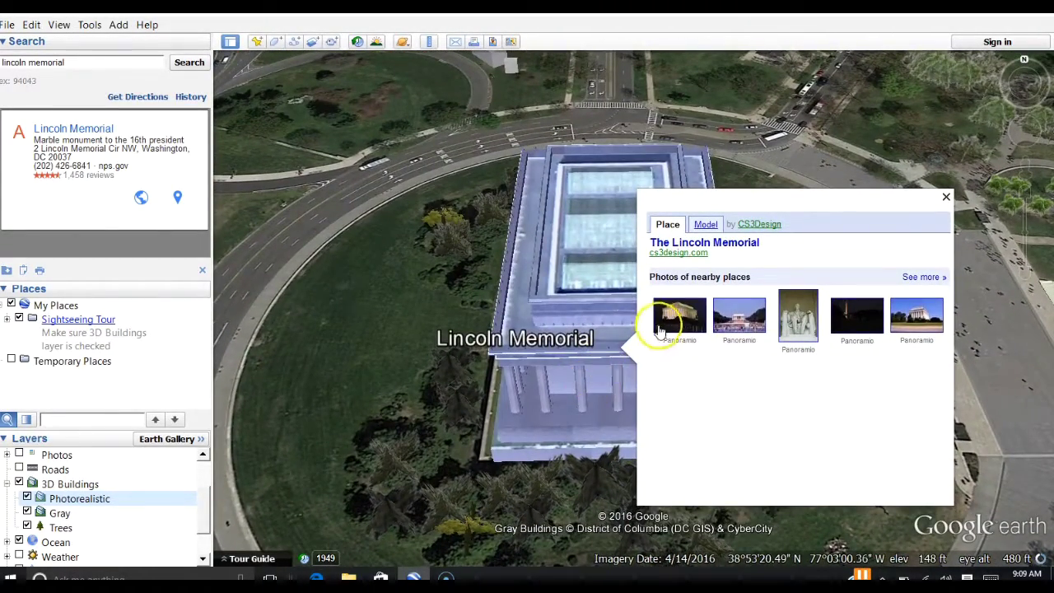
pyautogui.click(947, 197)
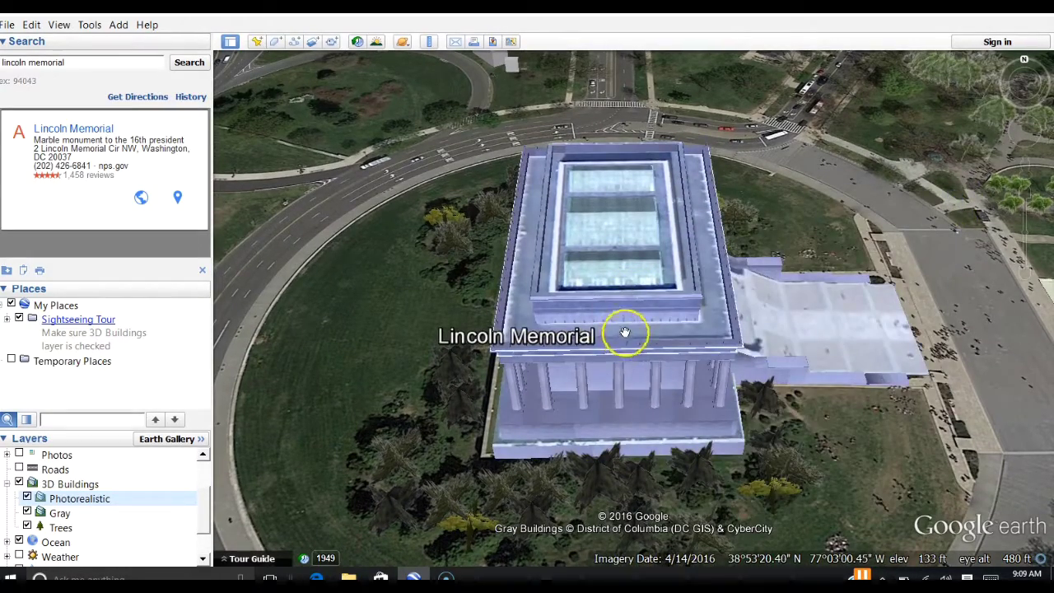
pyautogui.moveTo(623, 329); pyautogui.dragTo(594, 315)
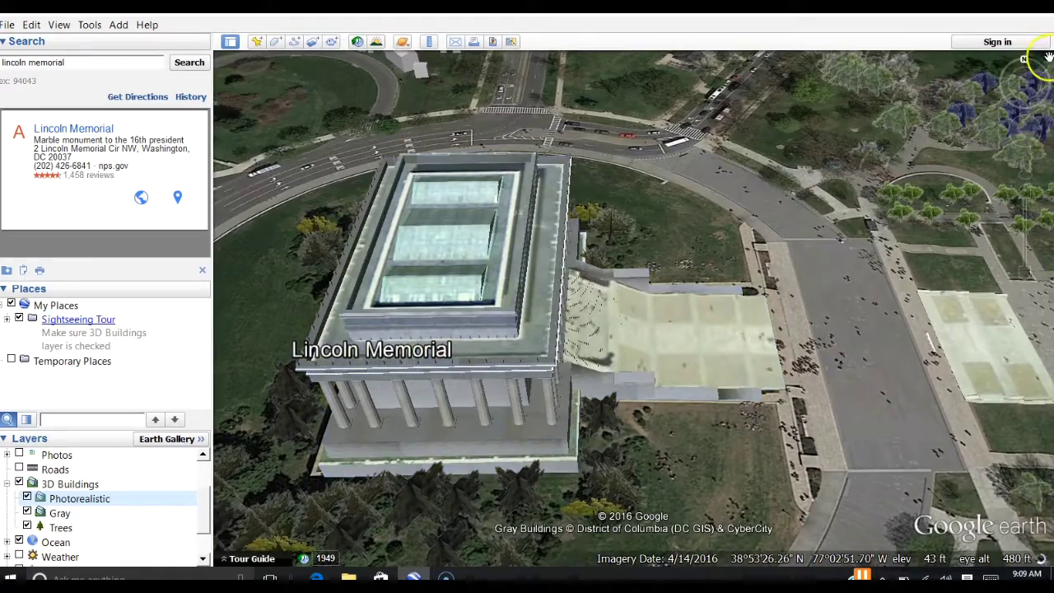
pyautogui.moveTo(1028, 64); pyautogui.dragTo(1049, 89)
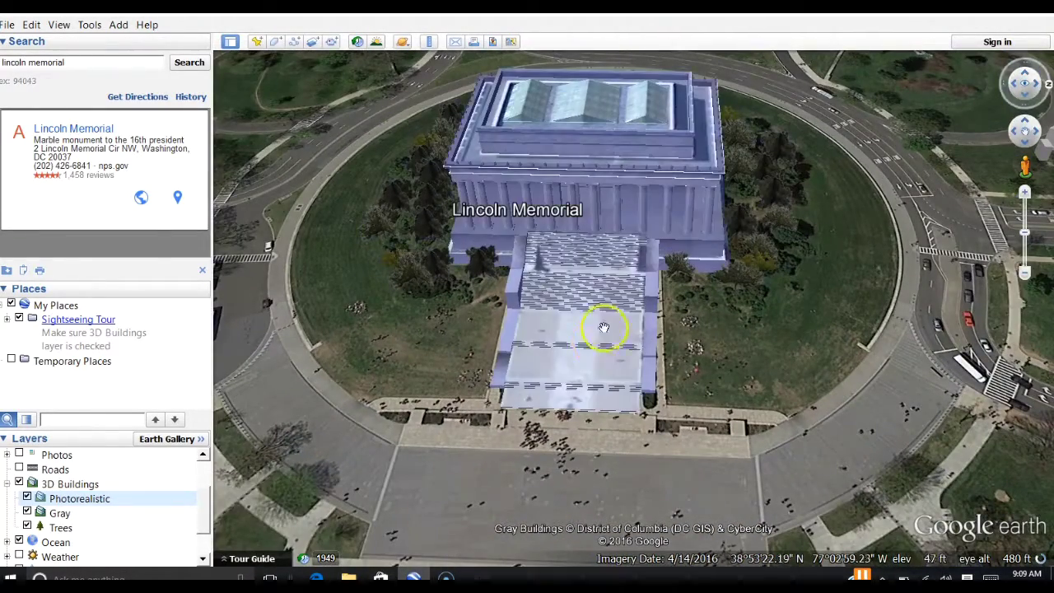
pyautogui.moveTo(594, 336); pyautogui.dragTo(565, 313)
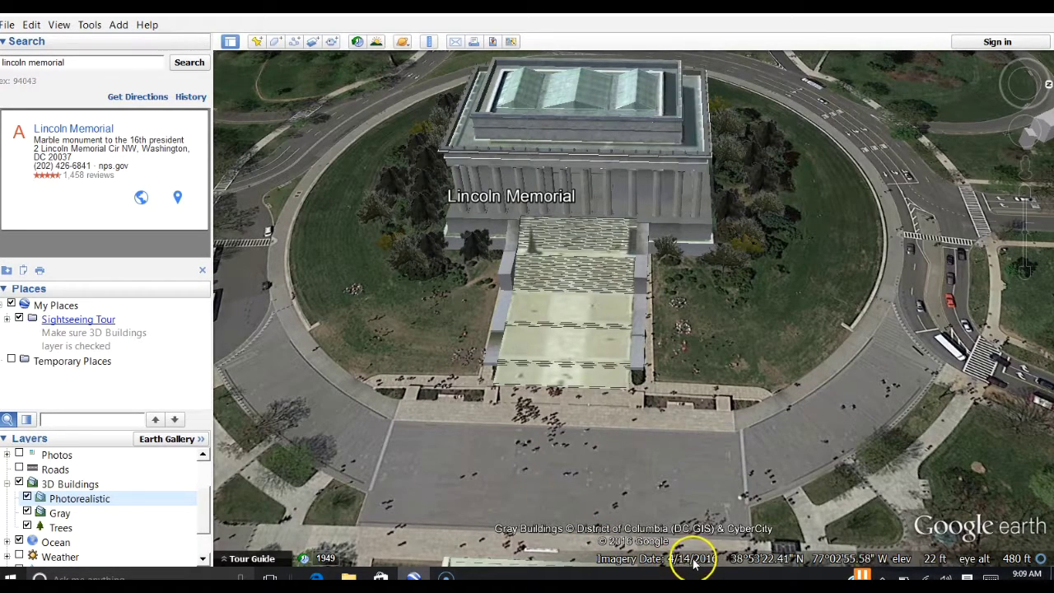
pyautogui.moveTo(809, 320); pyautogui.dragTo(806, 352)
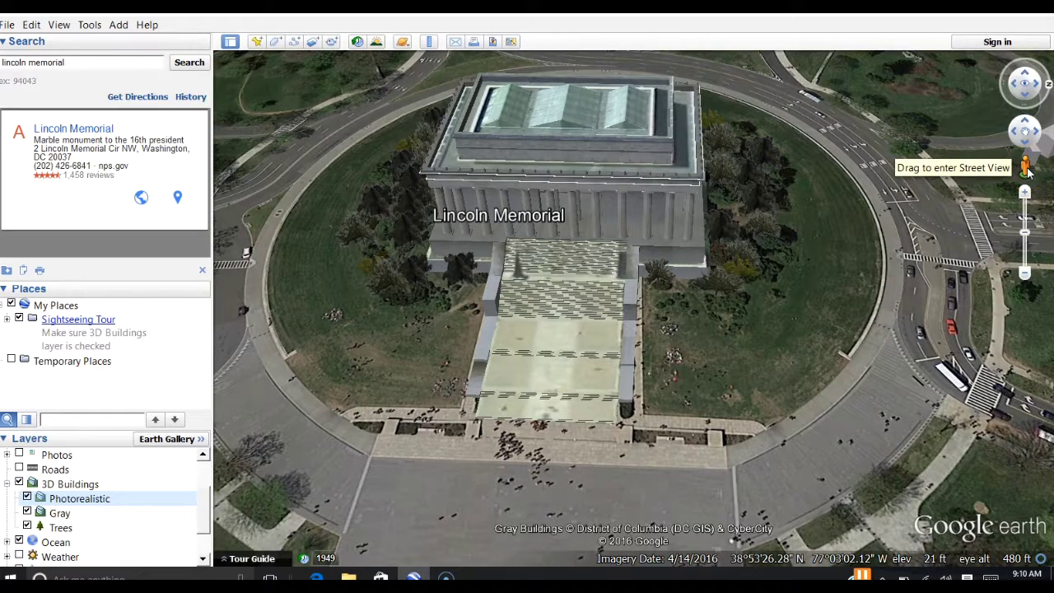
# Step: Enter Street View at the memorial's front steps and look around towards the Reflecting Pool and the Washington Monument
pyautogui.moveTo(1026, 169); pyautogui.dragTo(550, 324)
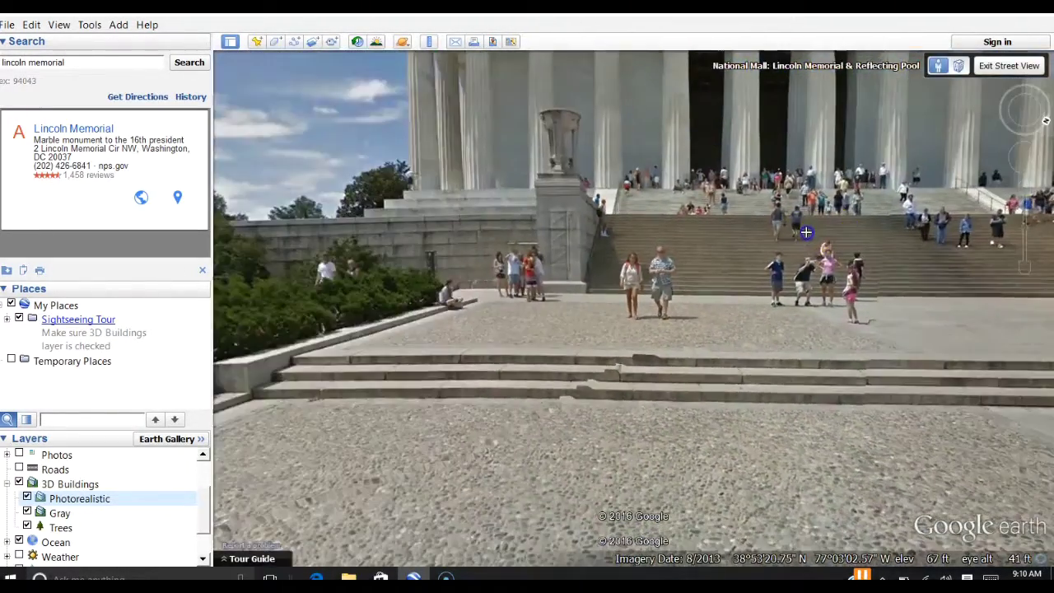
pyautogui.moveTo(806, 232); pyautogui.dragTo(449, 372)
pyautogui.click(705, 105)
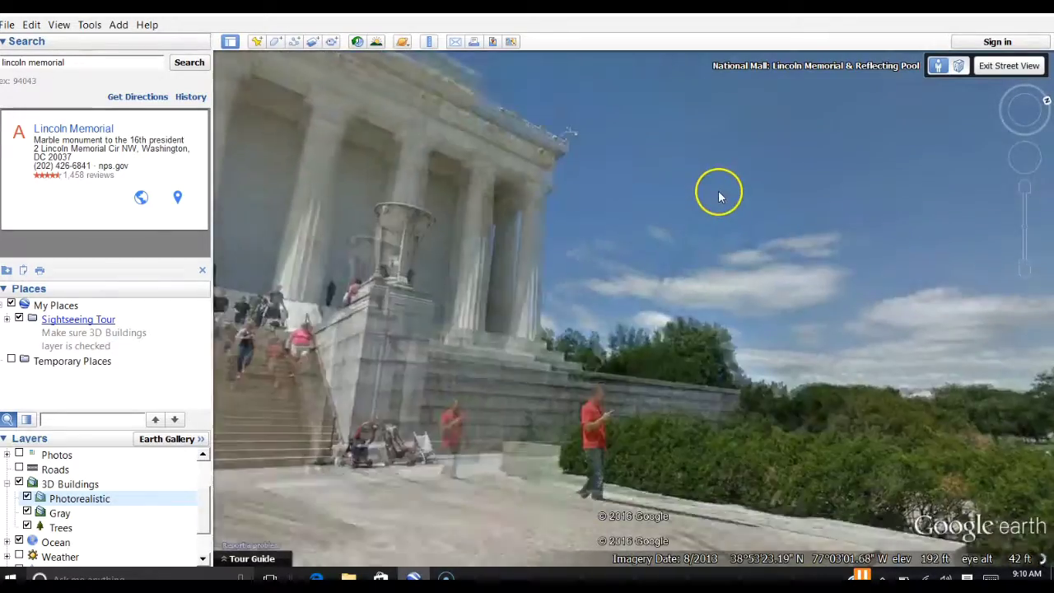
pyautogui.moveTo(718, 196); pyautogui.dragTo(261, 206)
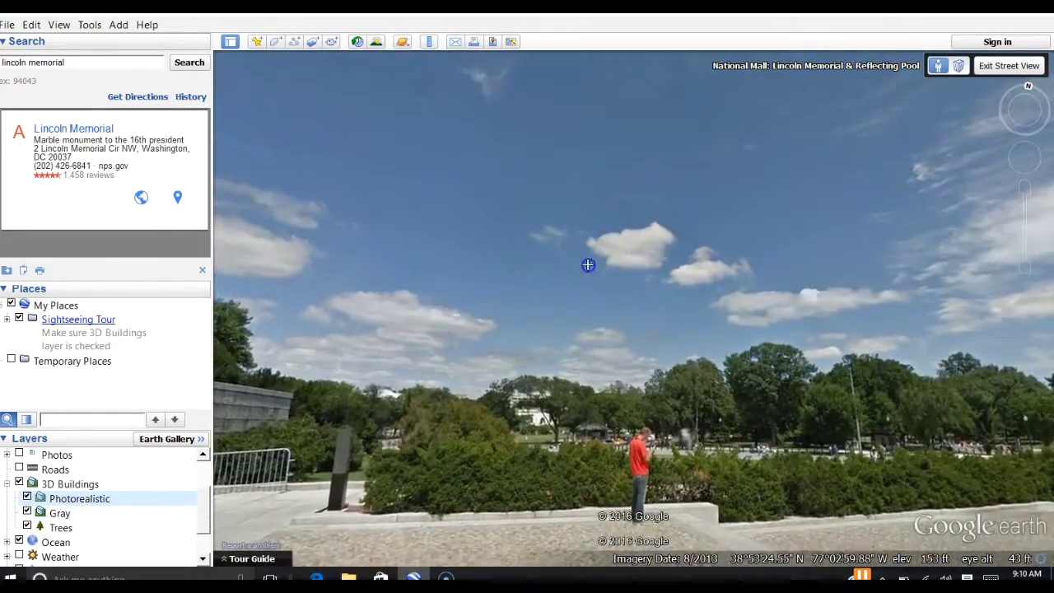
pyautogui.click(586, 264)
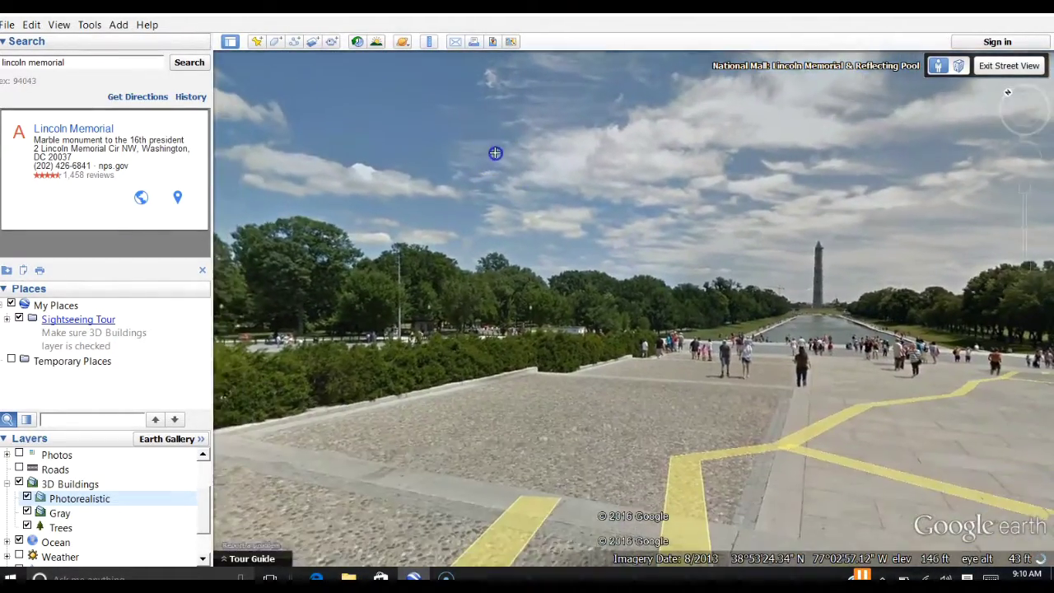
pyautogui.moveTo(495, 153); pyautogui.dragTo(499, 141)
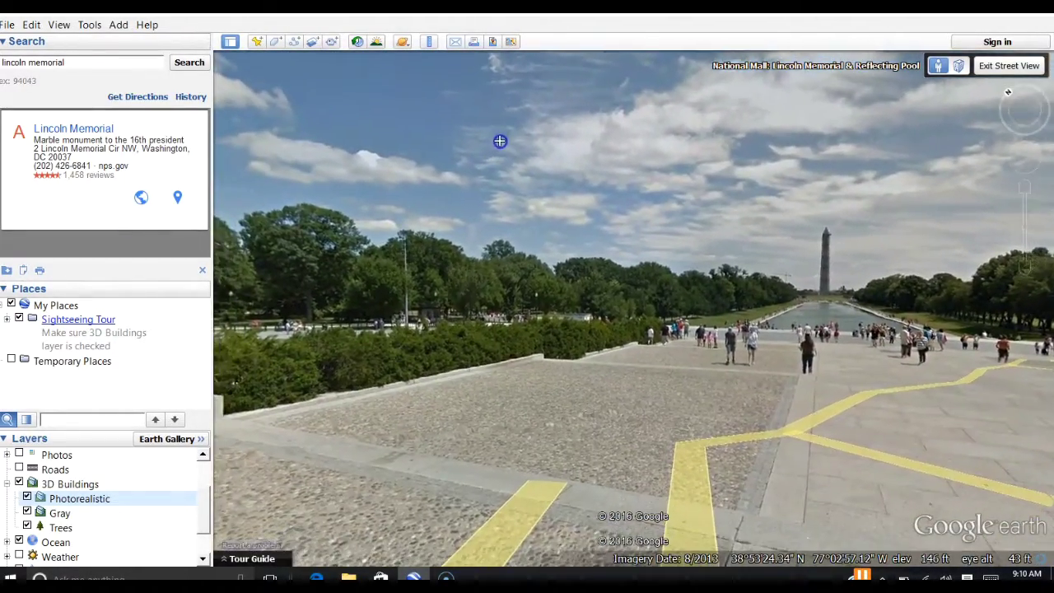
# Step: Move across the memorial's plaza in Street View and turn to look at the low stone steps beside the hedge
pyautogui.click(979, 370)
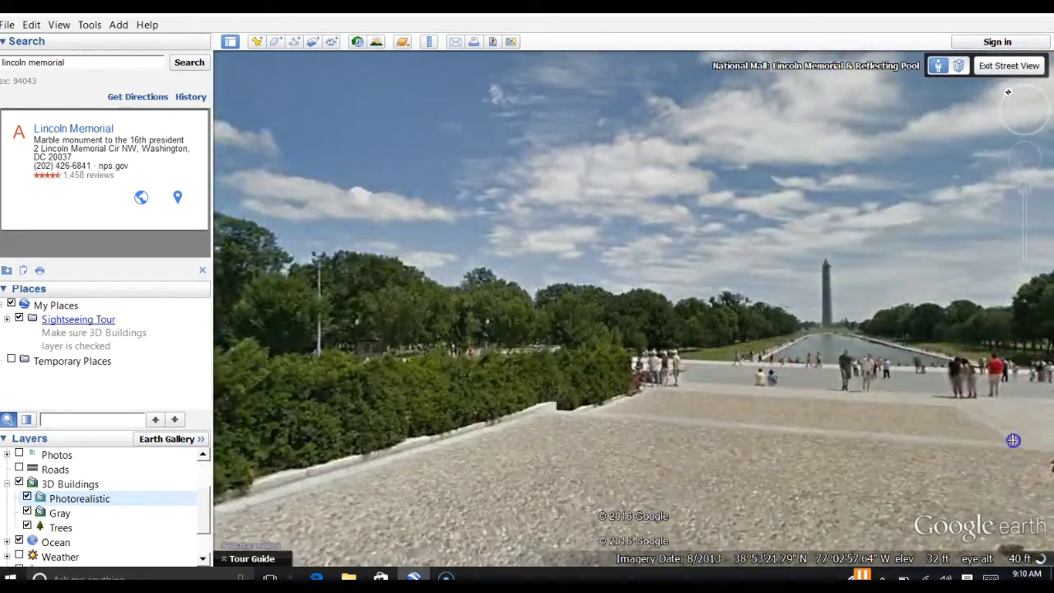
pyautogui.moveTo(1021, 440); pyautogui.dragTo(559, 494)
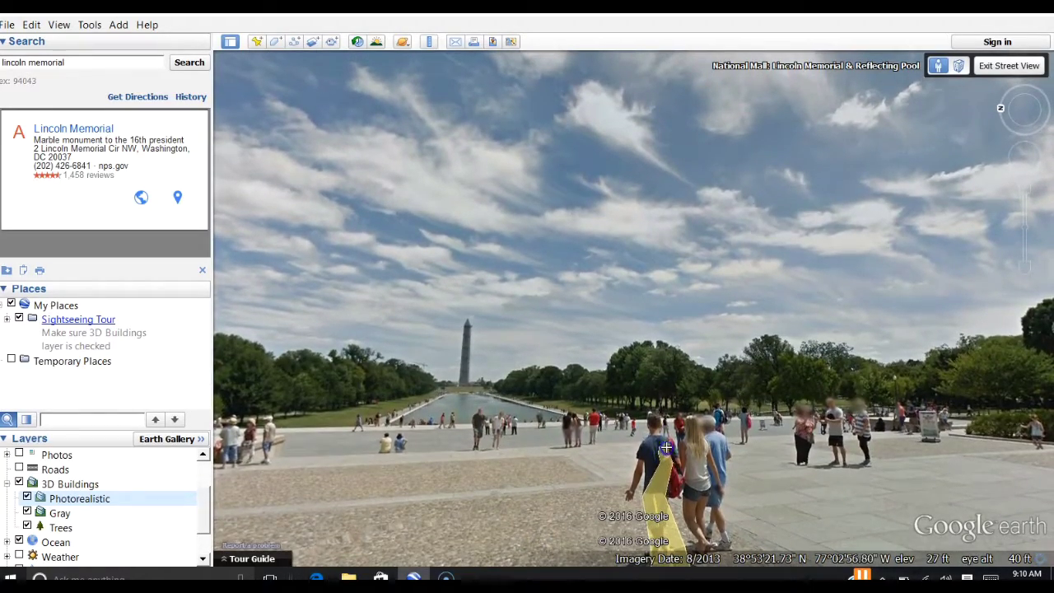
pyautogui.moveTo(673, 445); pyautogui.dragTo(976, 190)
pyautogui.click(419, 437)
pyautogui.click(607, 353)
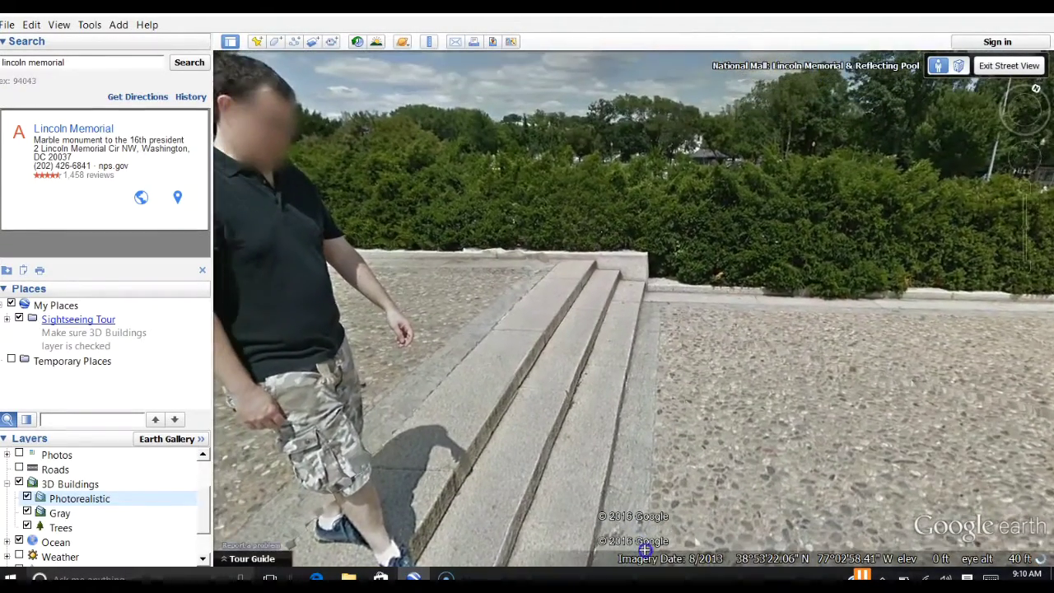
pyautogui.click(613, 568)
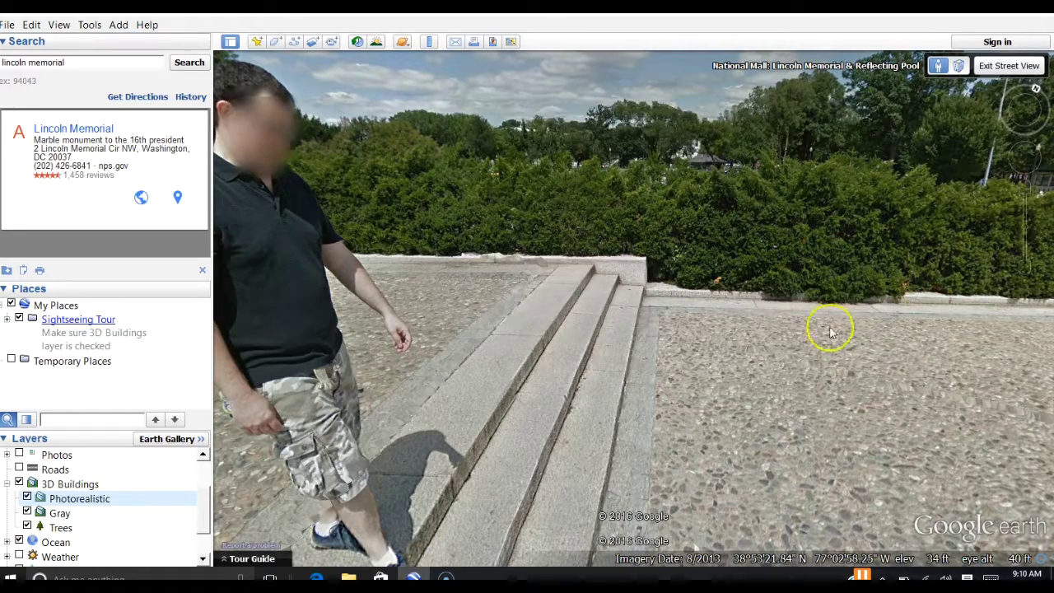
# Step: Exit Street View and zoom out over the 3D Lincoln Memorial until the building and its stairs are in view
pyautogui.click(1003, 72)
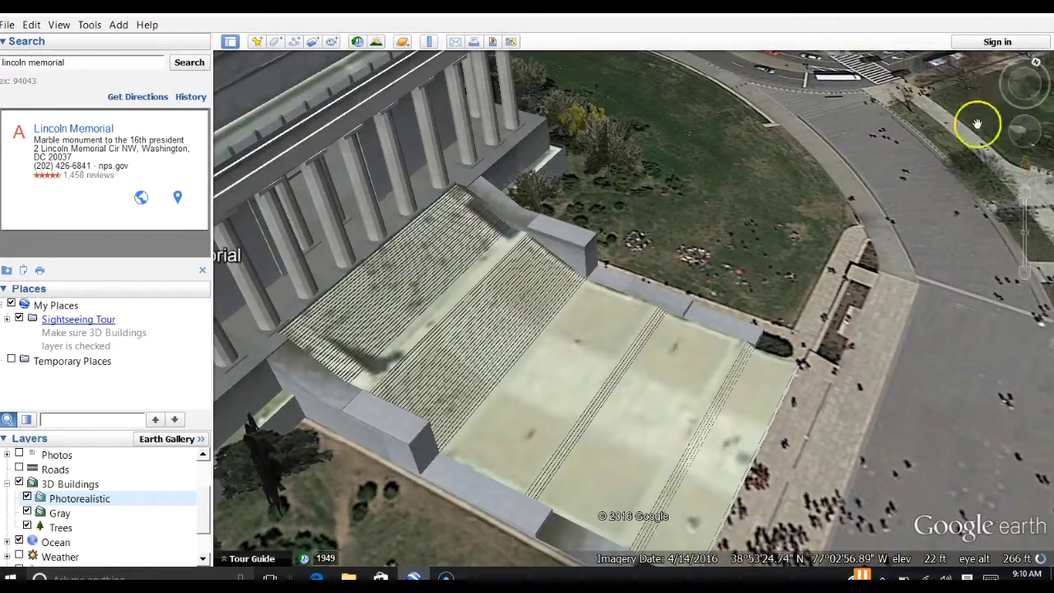
pyautogui.scroll(-2, 950, 238)
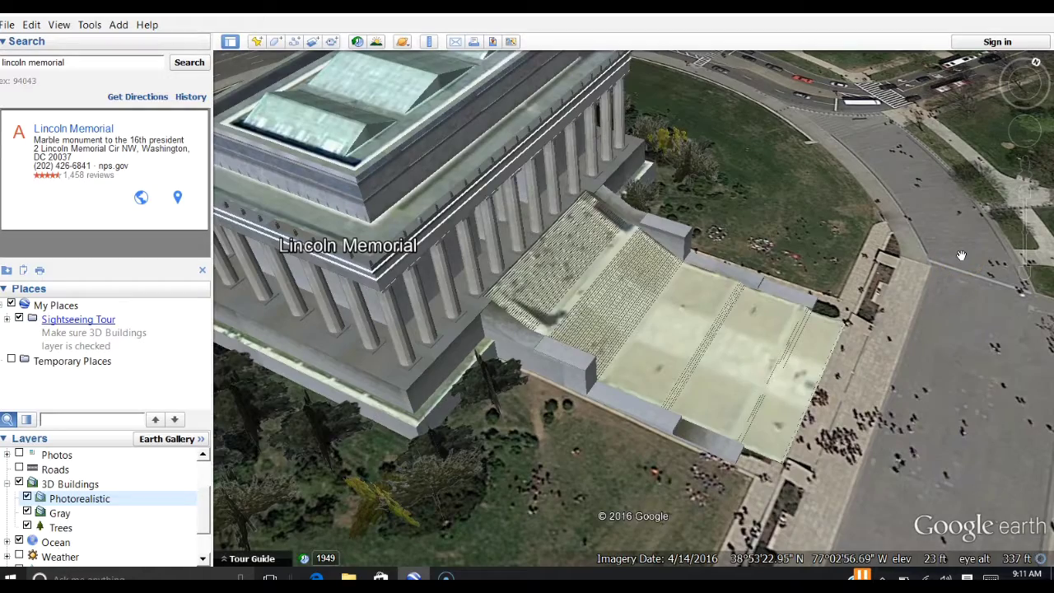
pyautogui.click(799, 345)
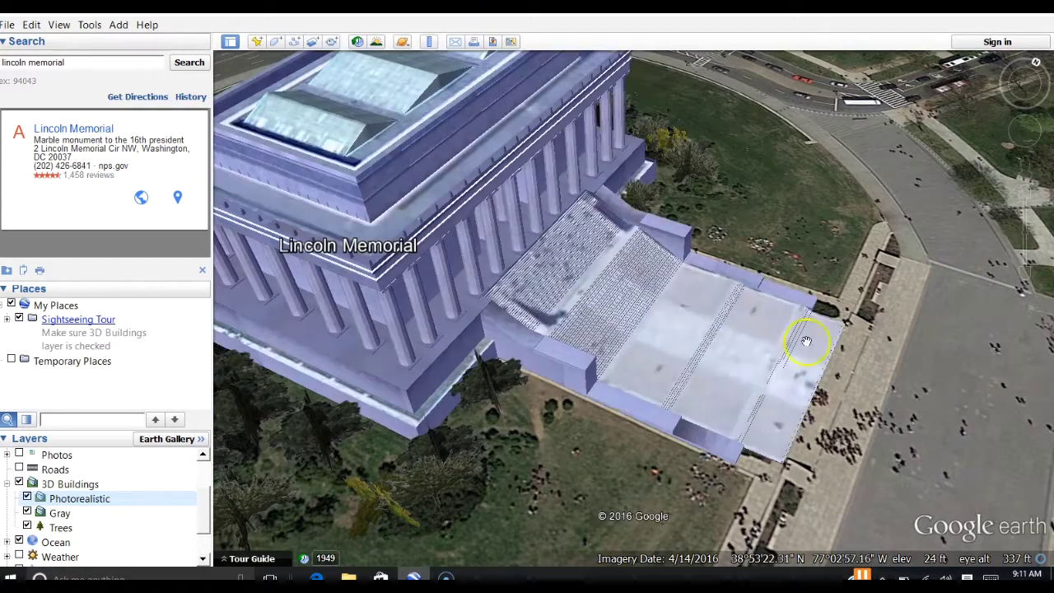